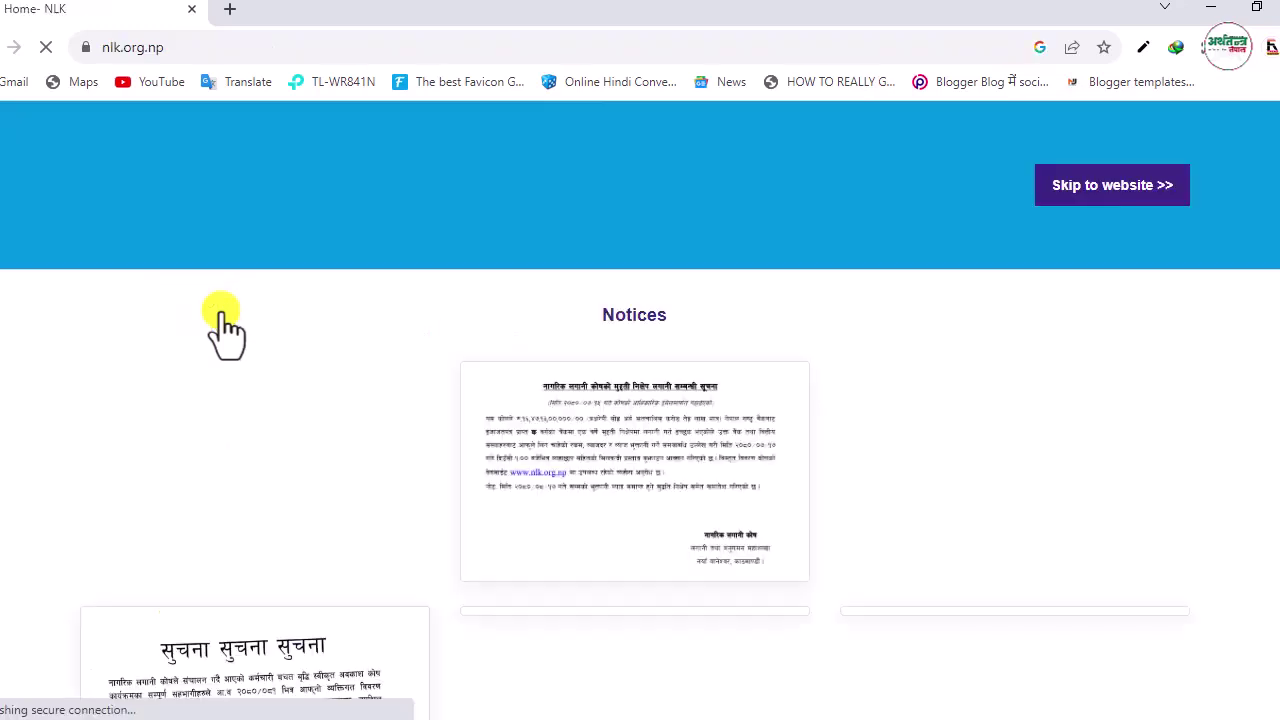
Skip the notices page to reach the Citizen Investment Trust home page and open its Eservice login.
click(1128, 186)
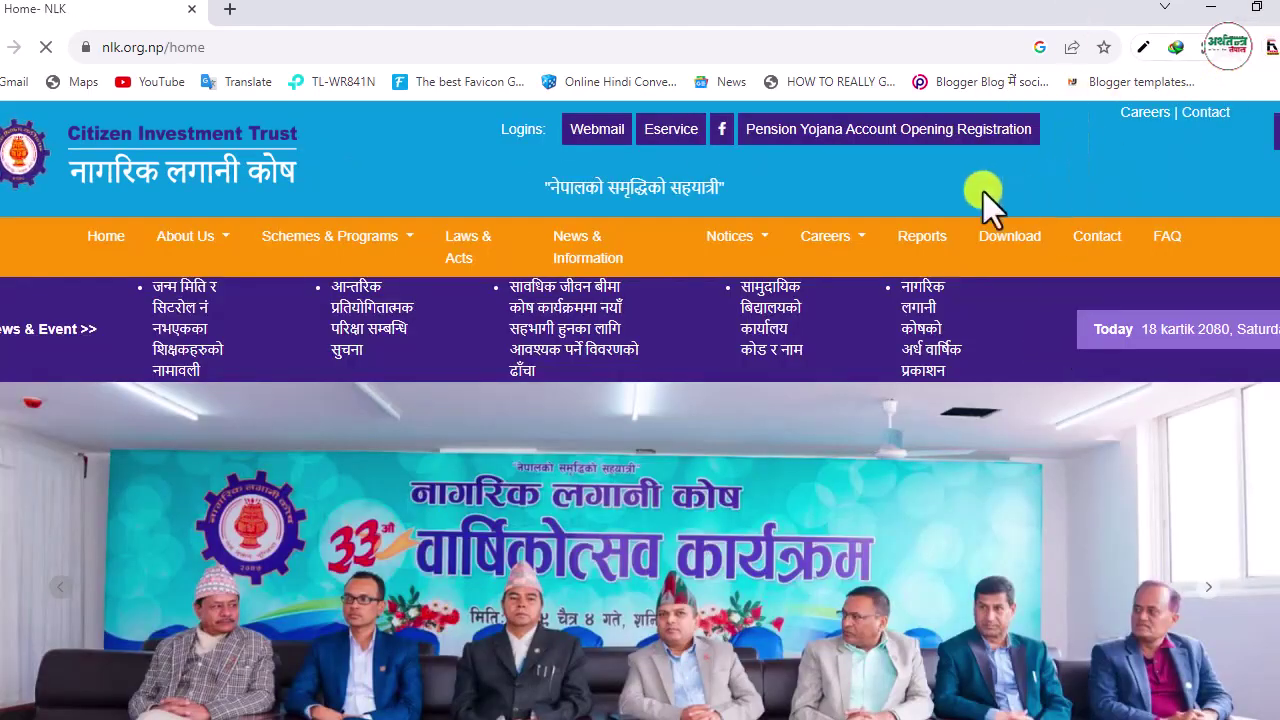
click(675, 138)
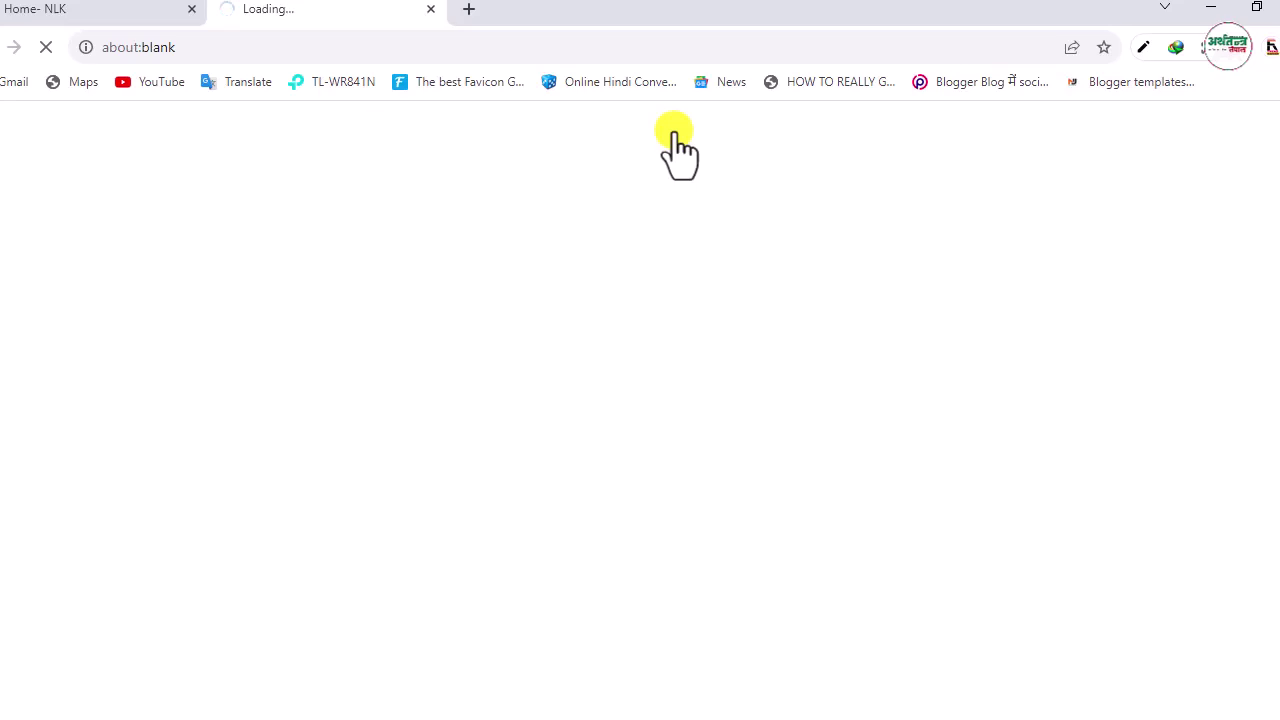
click(121, 20)
scroll(730, 300, down, 10)
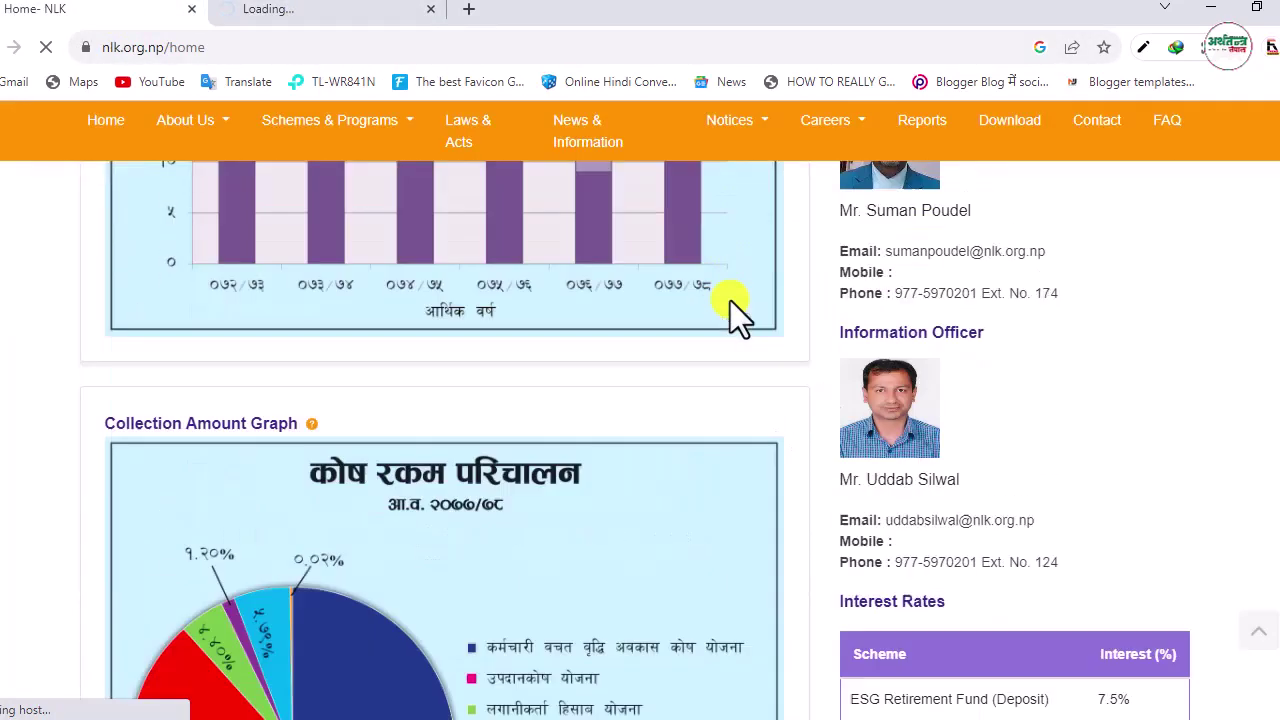
scroll(730, 300, down, 8)
scroll(730, 300, up, 13)
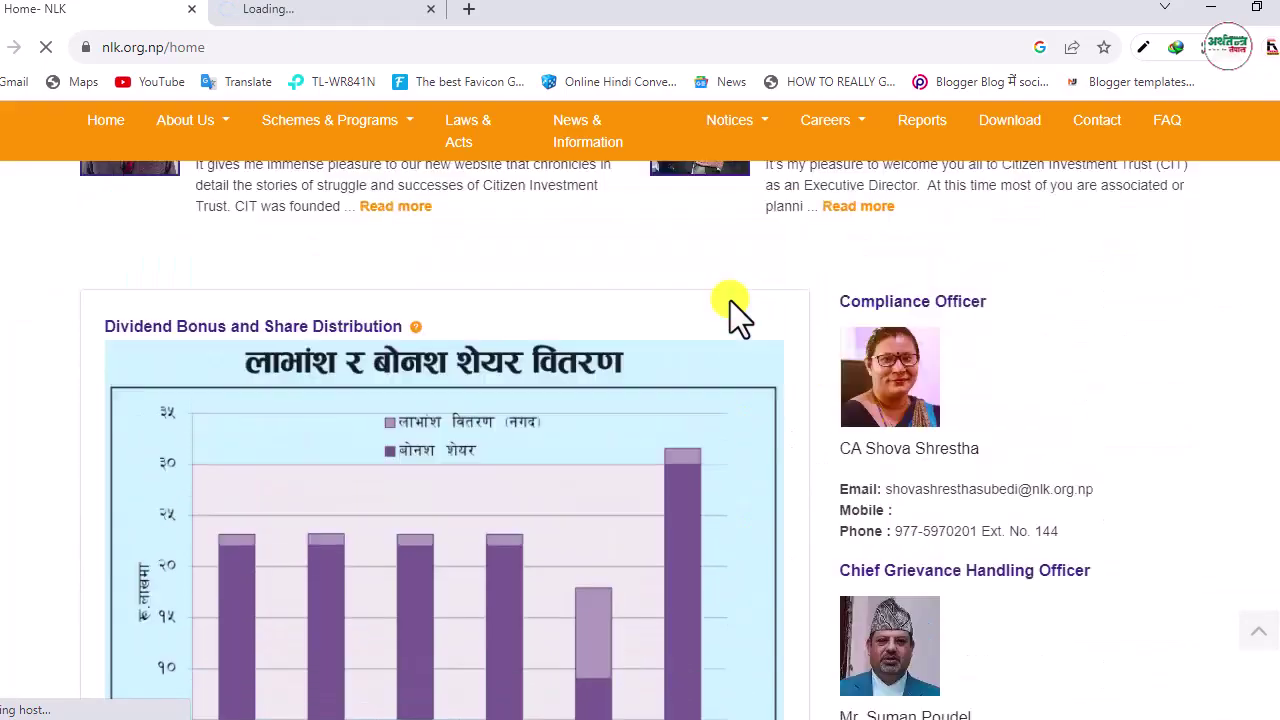
scroll(730, 300, up, 10)
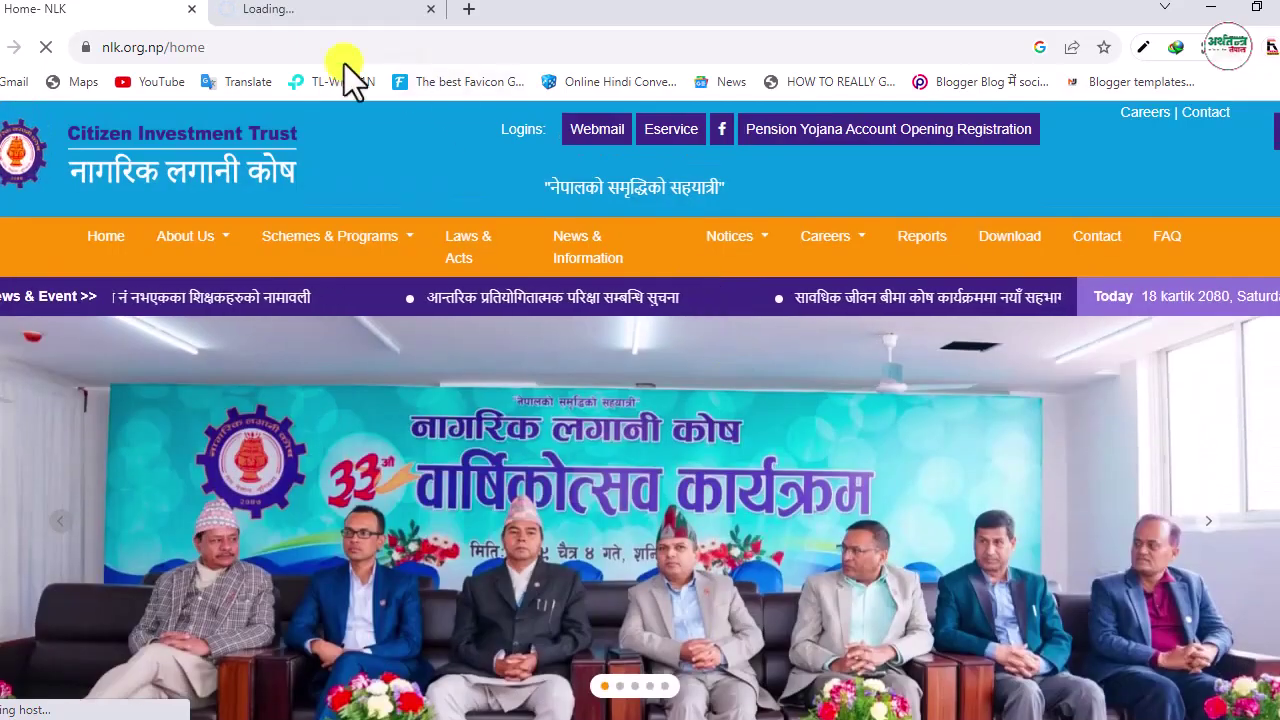
click(294, 15)
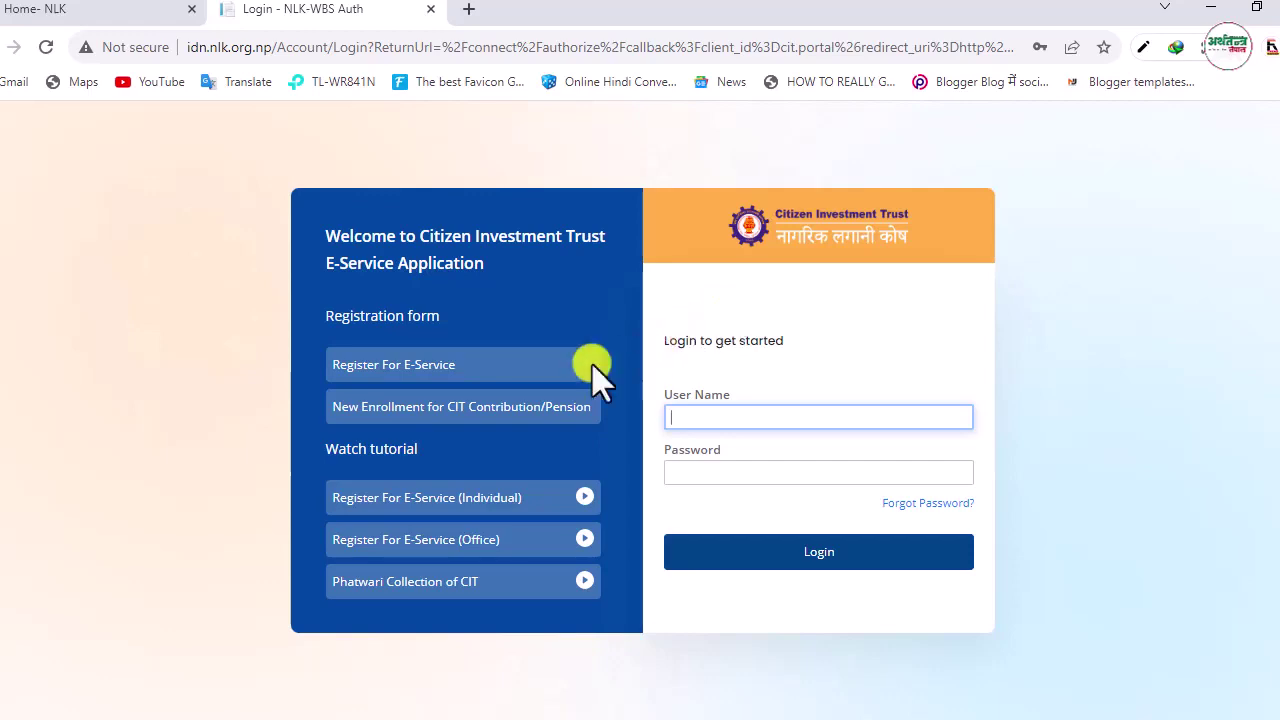
click(97, 10)
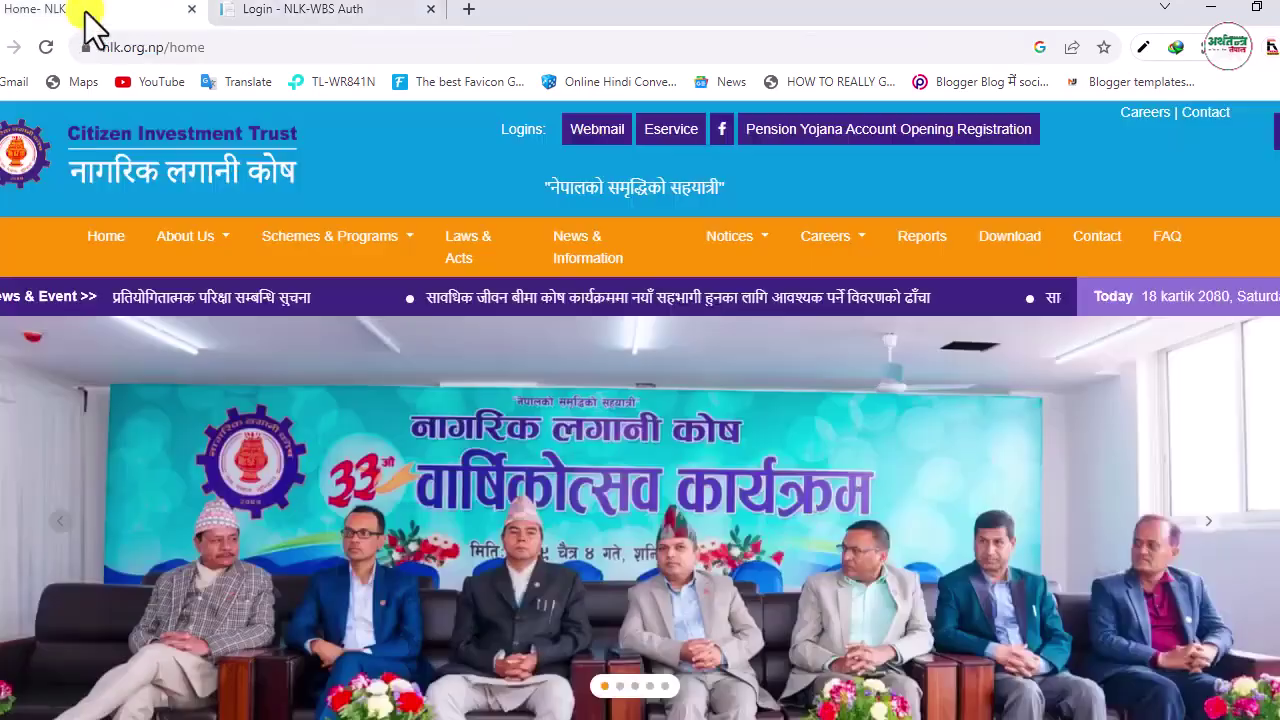
click(335, 12)
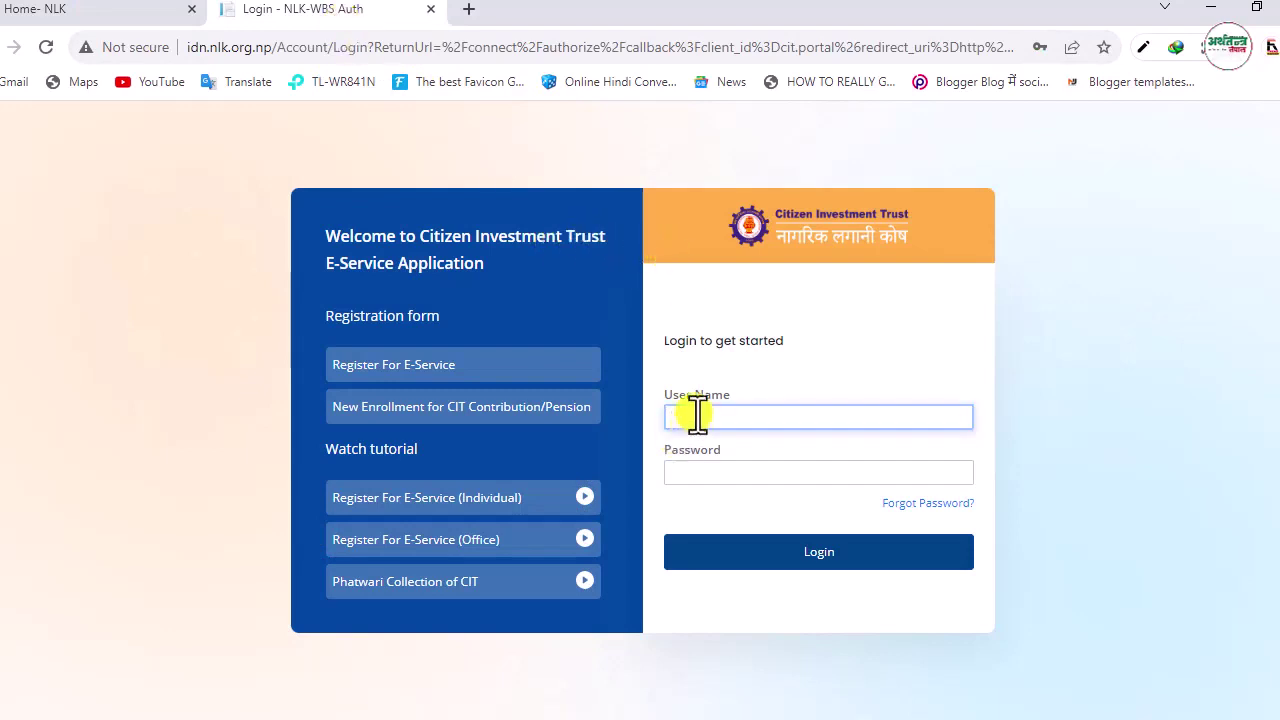
click(823, 568)
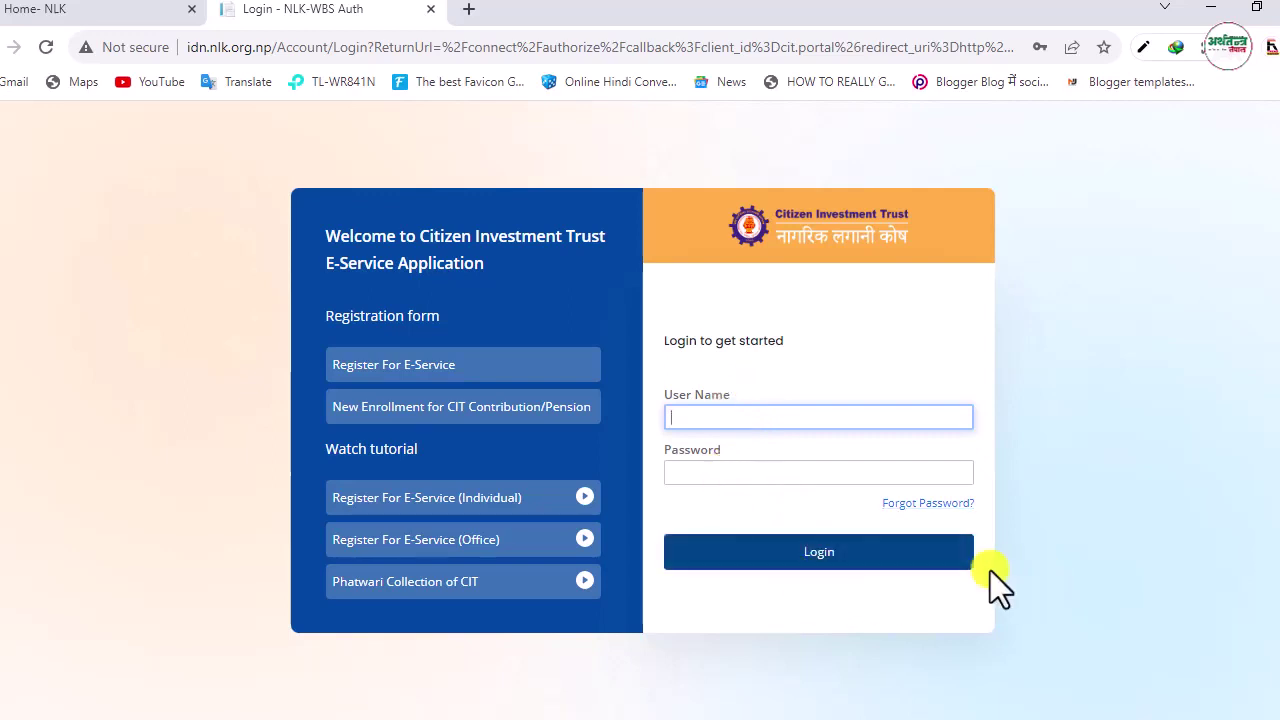
Start an e-service registration with the user type Office Login (Private and Government) and proceed to its form.
click(400, 378)
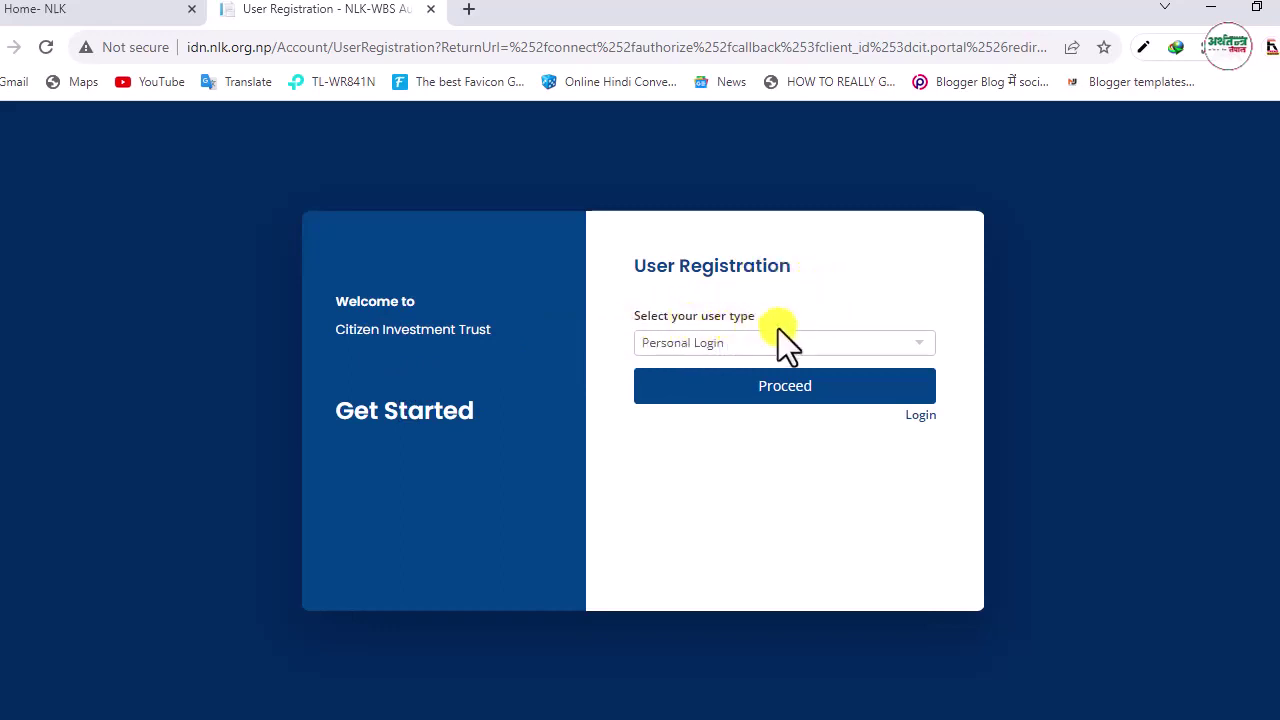
click(916, 347)
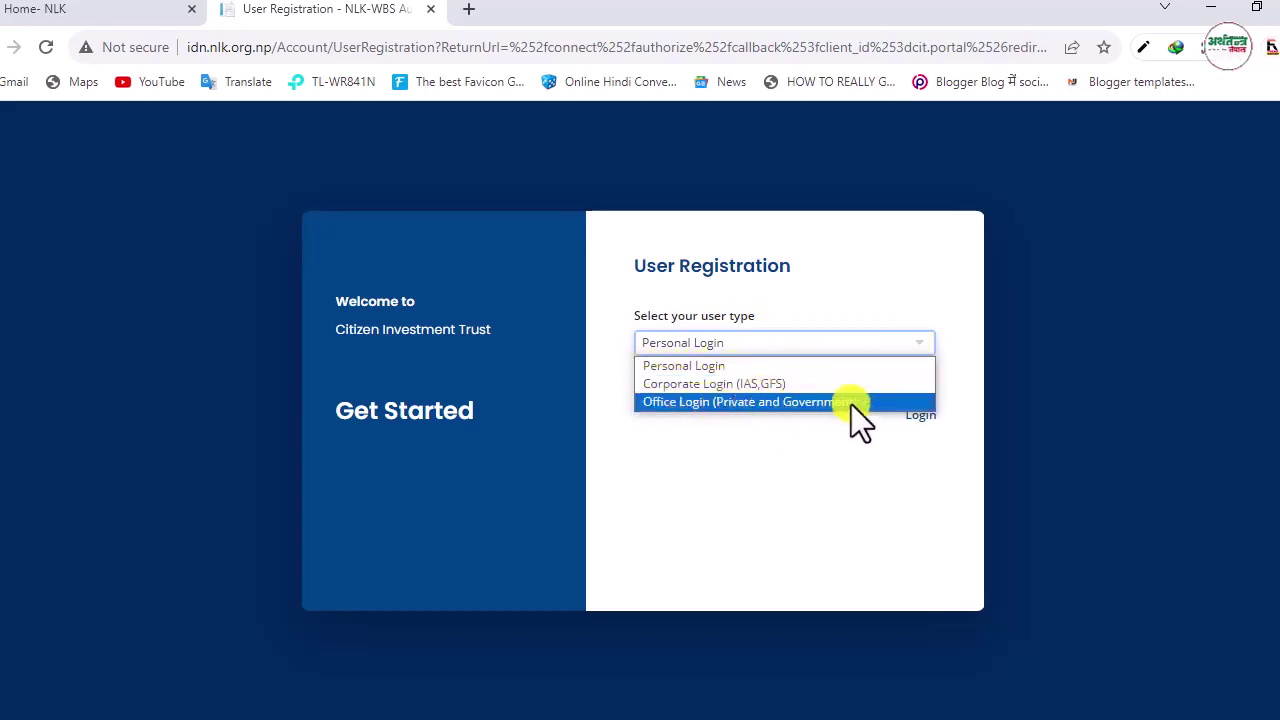
click(756, 403)
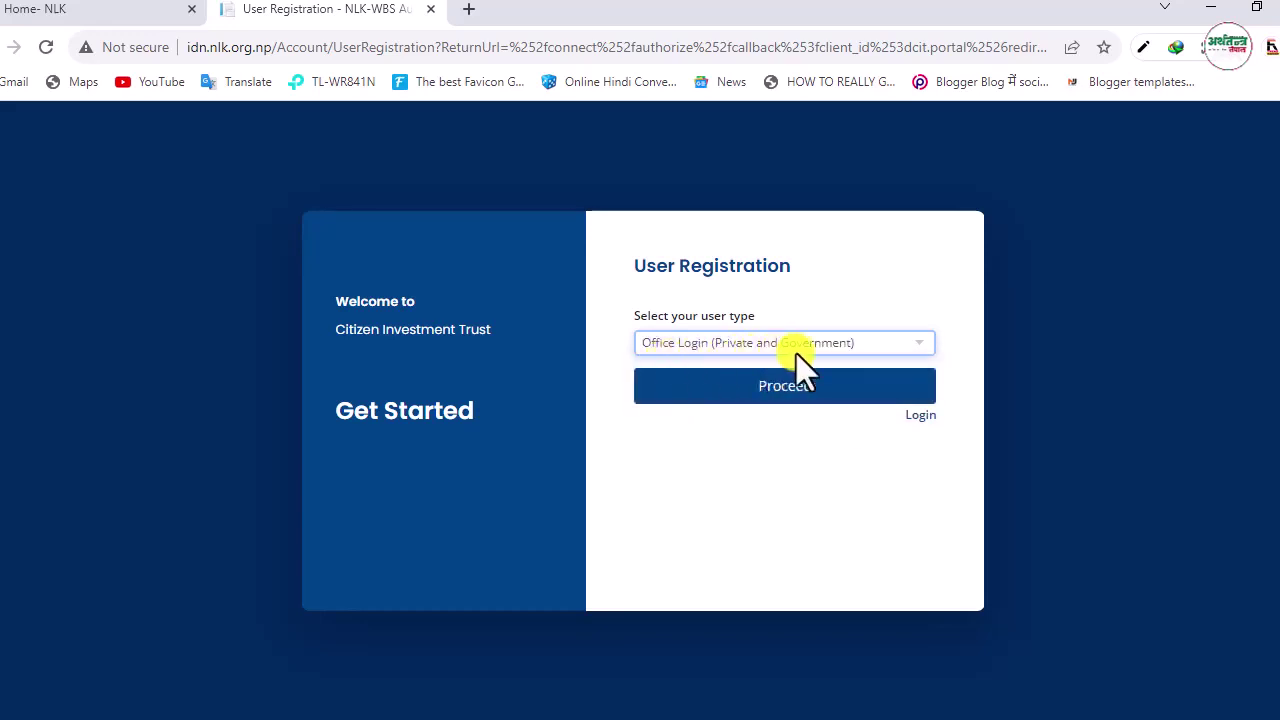
click(768, 395)
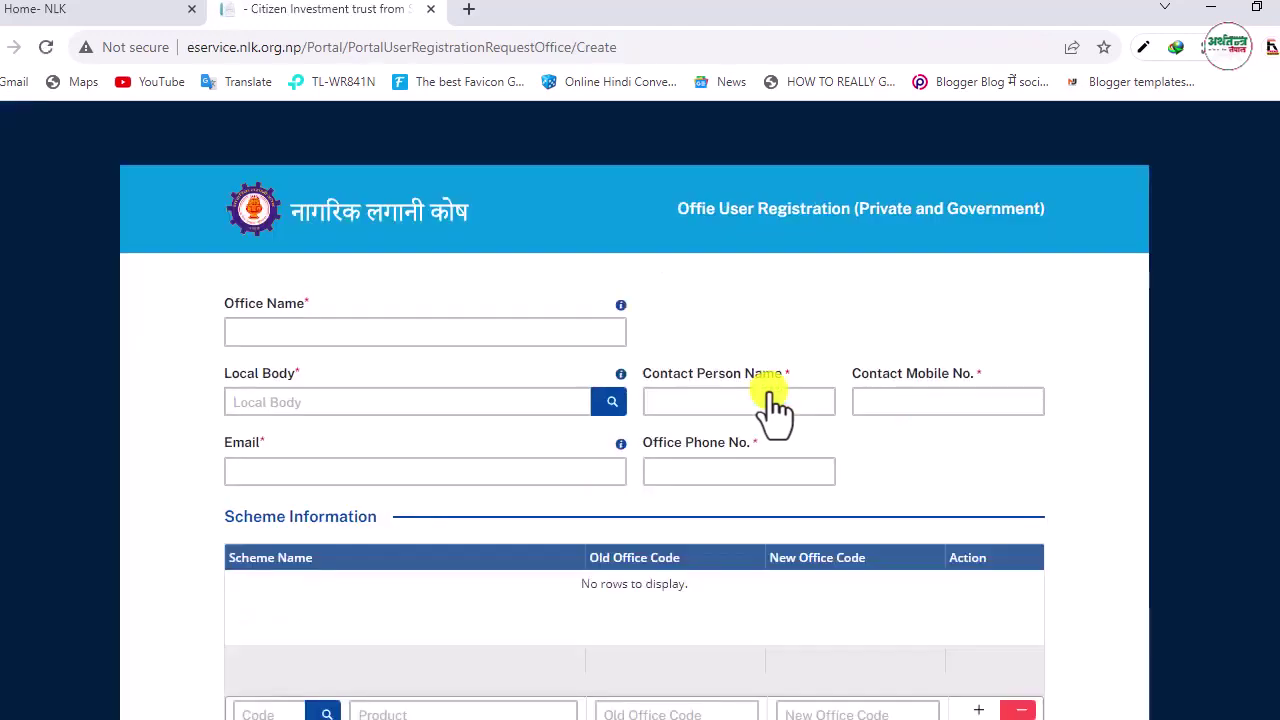
Choose Teacher Insurance Fund as the scheme product in the Scheme Information entry row.
scroll(772, 408, down, 1)
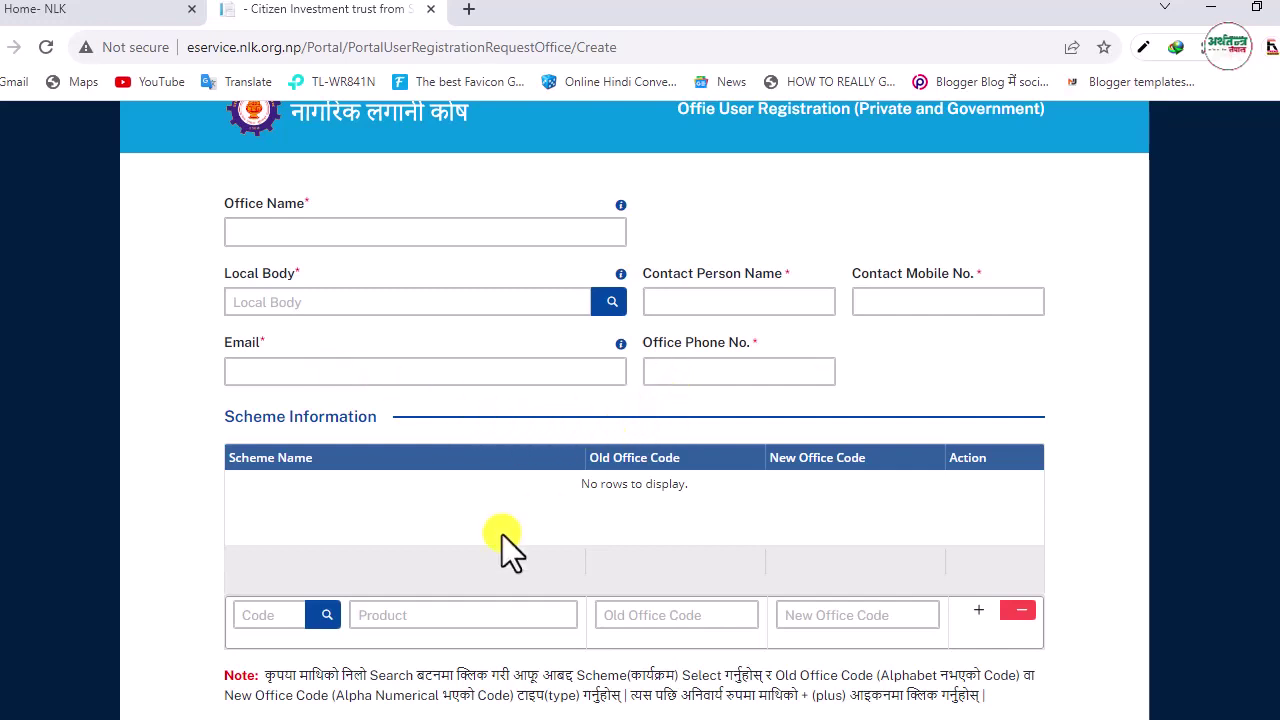
scroll(505, 520, down, 2)
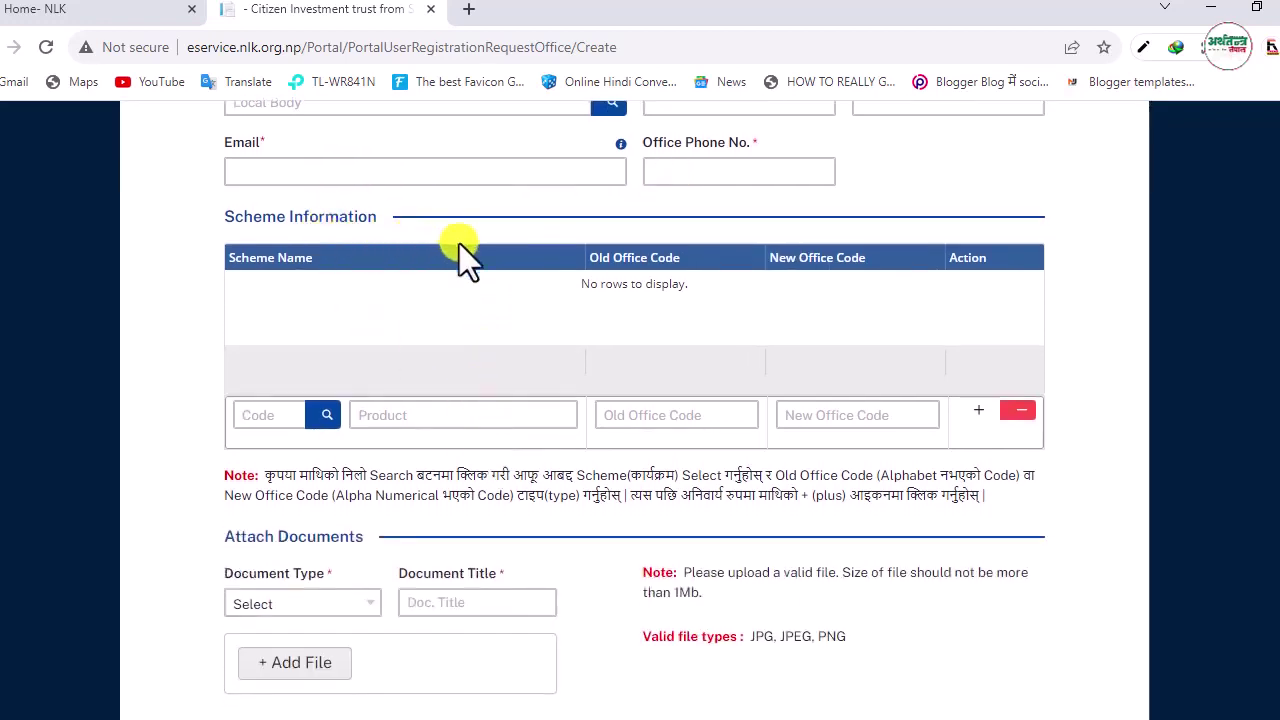
click(271, 420)
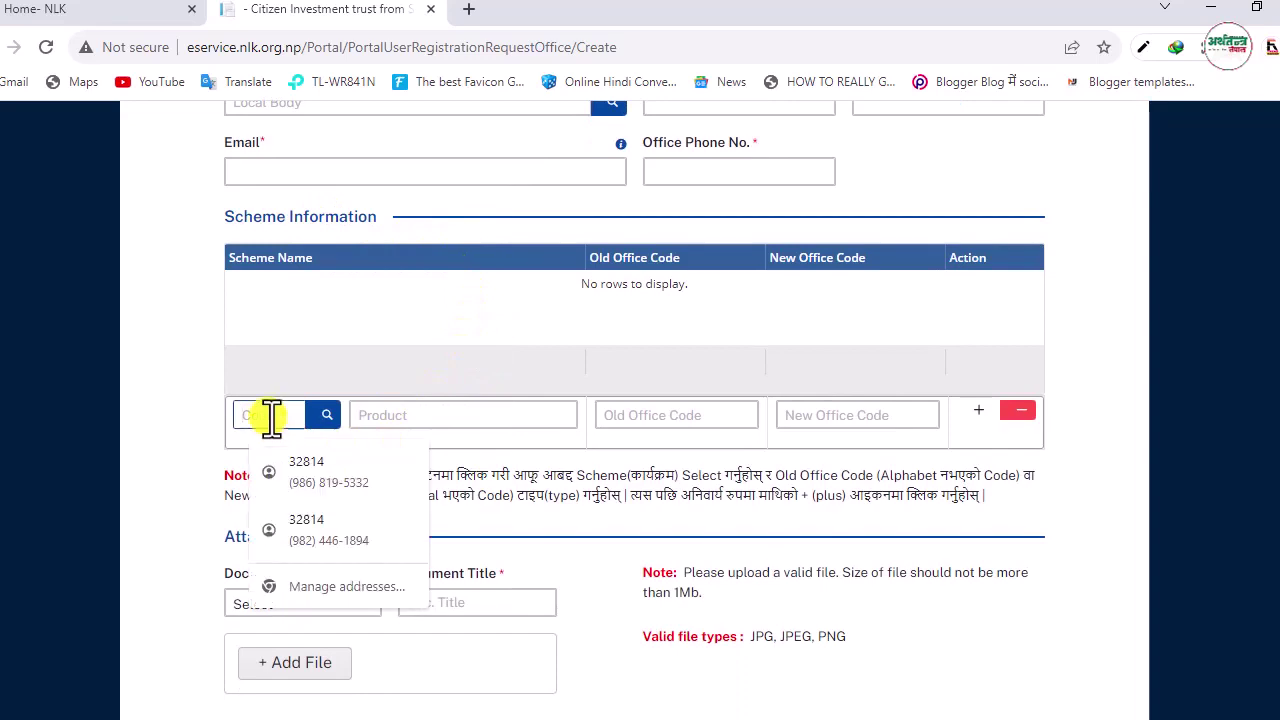
click(321, 416)
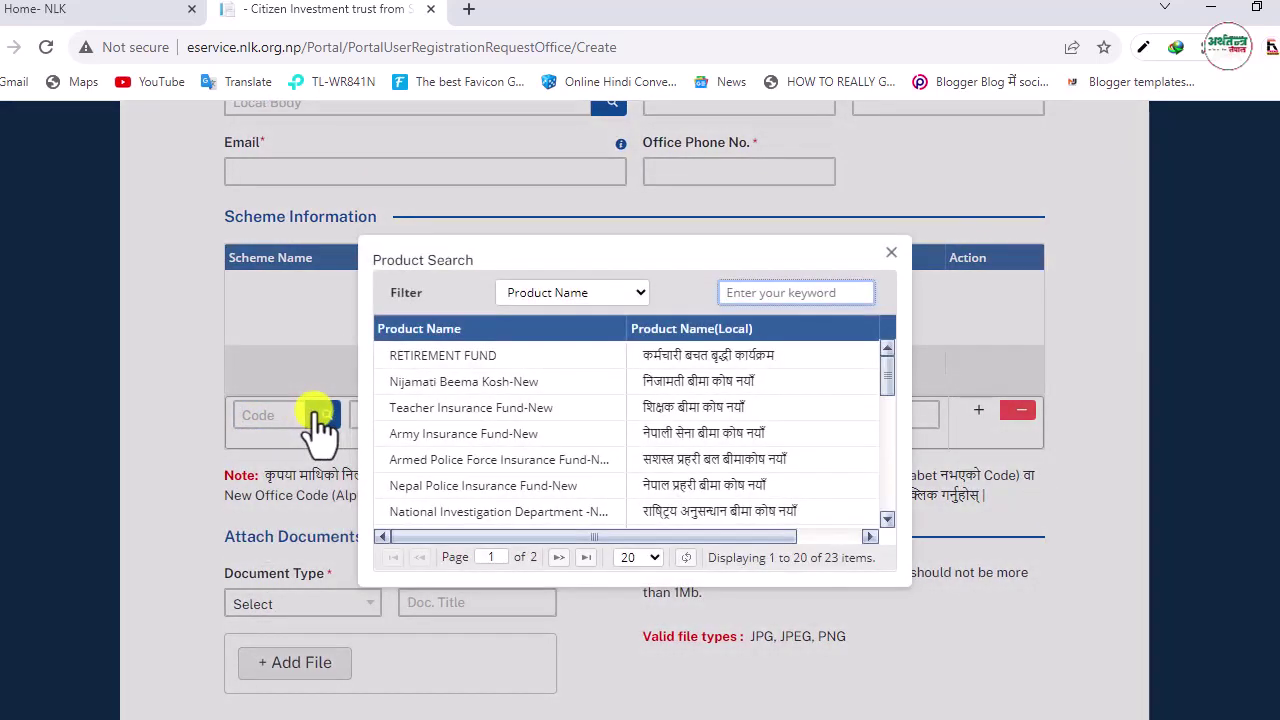
scroll(564, 368, down, 2)
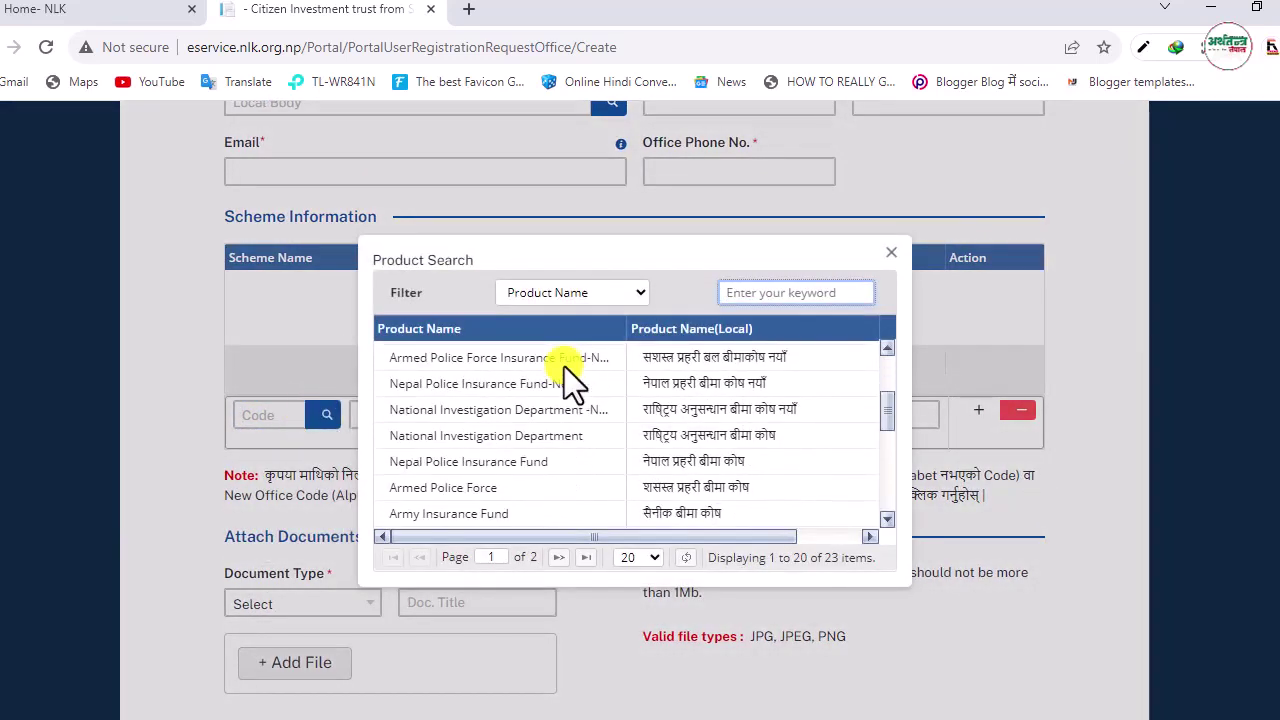
scroll(564, 368, down, 3)
scroll(564, 405, down, 1)
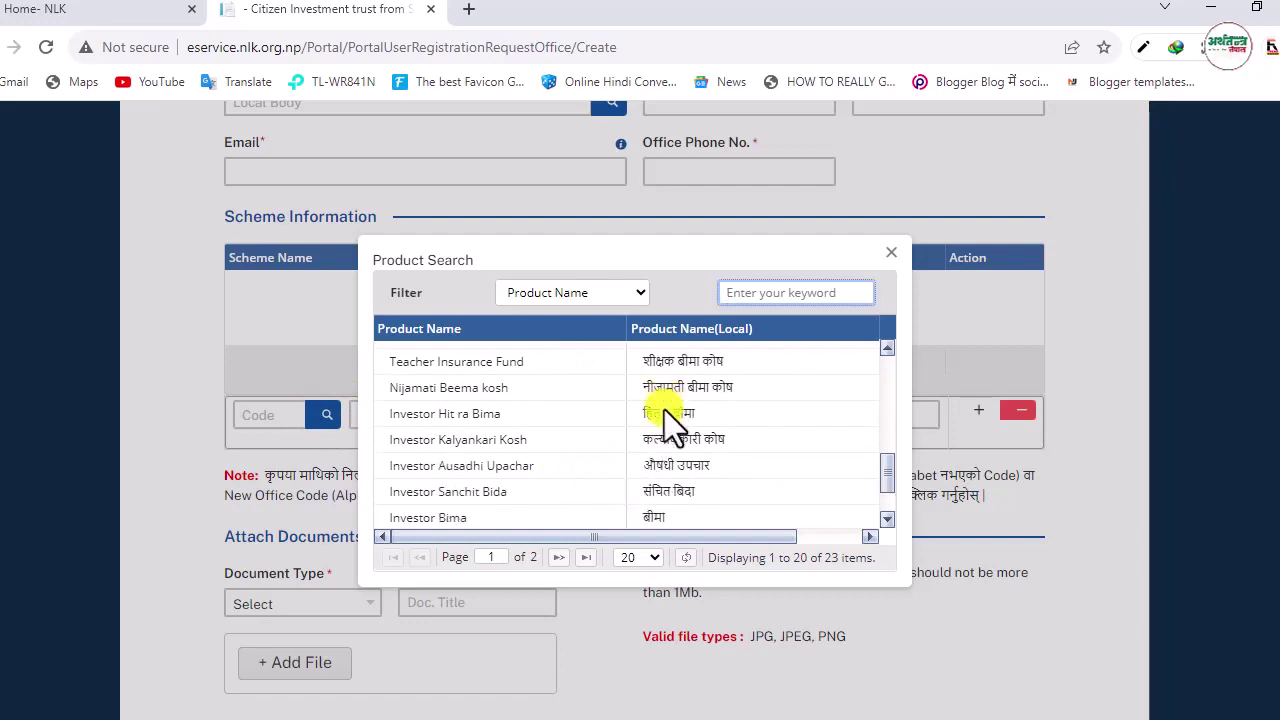
scroll(664, 409, down, 2)
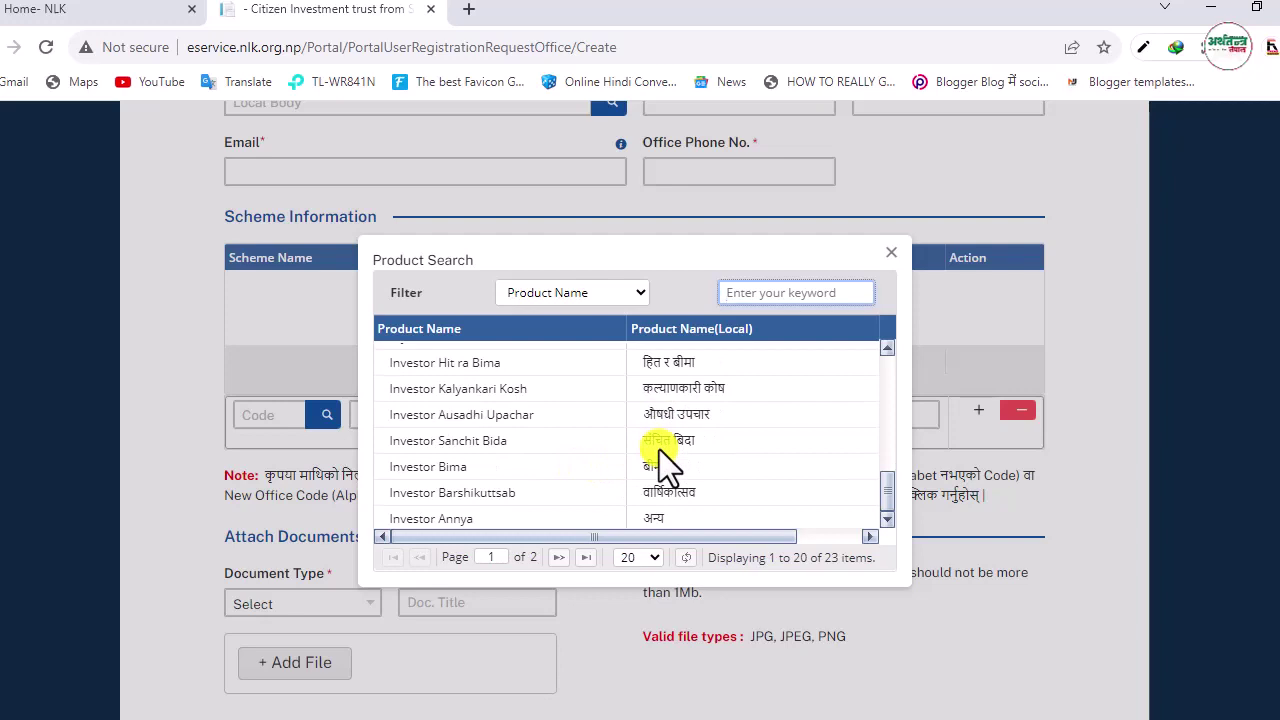
scroll(659, 449, up, 2)
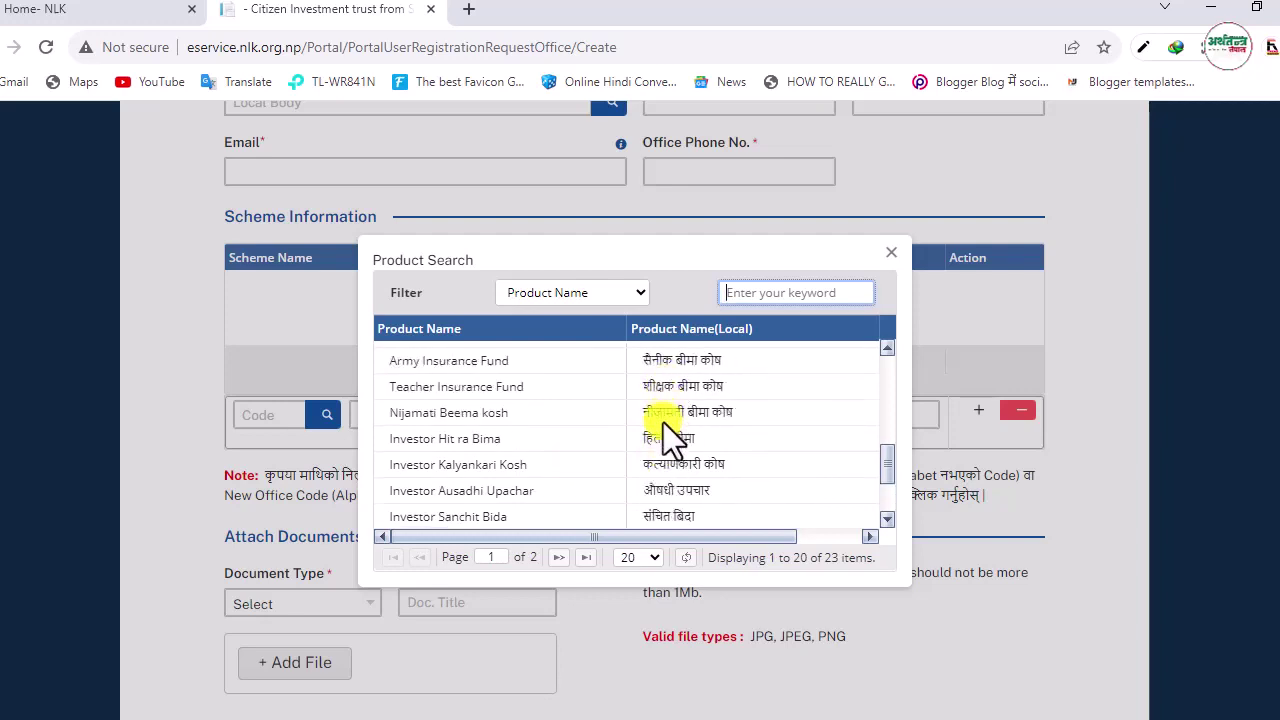
click(668, 392)
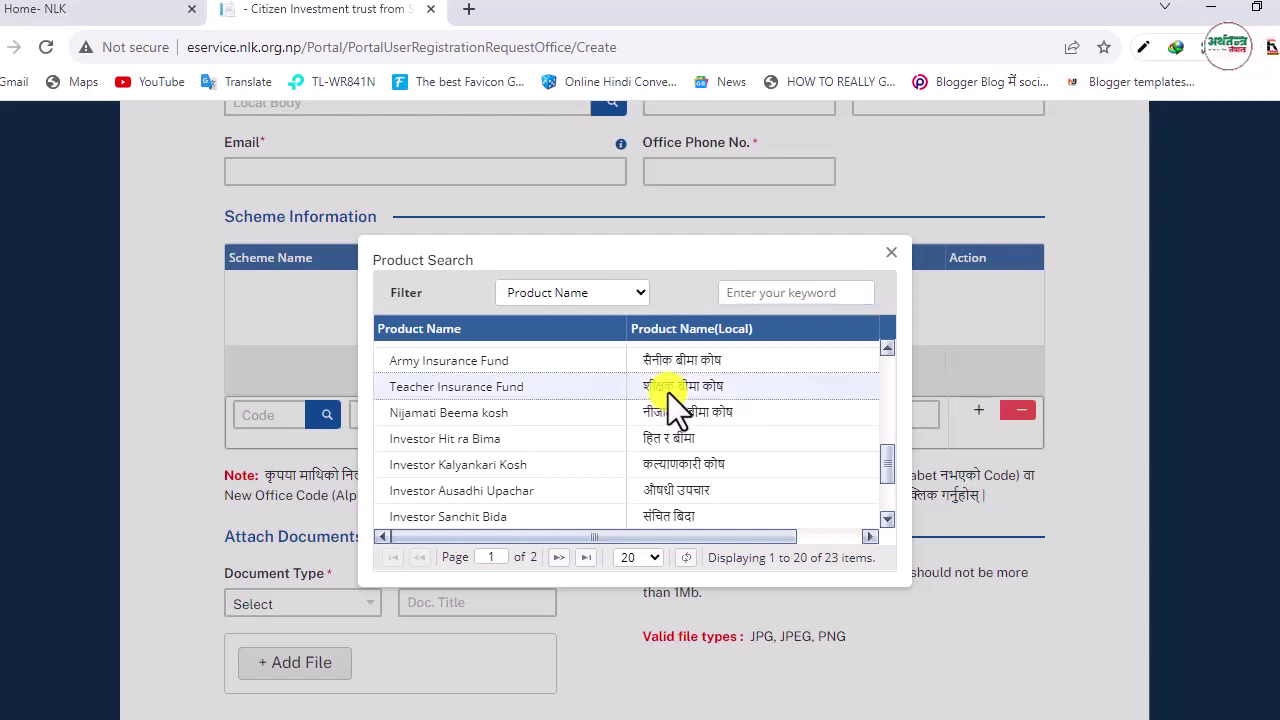
click(668, 392)
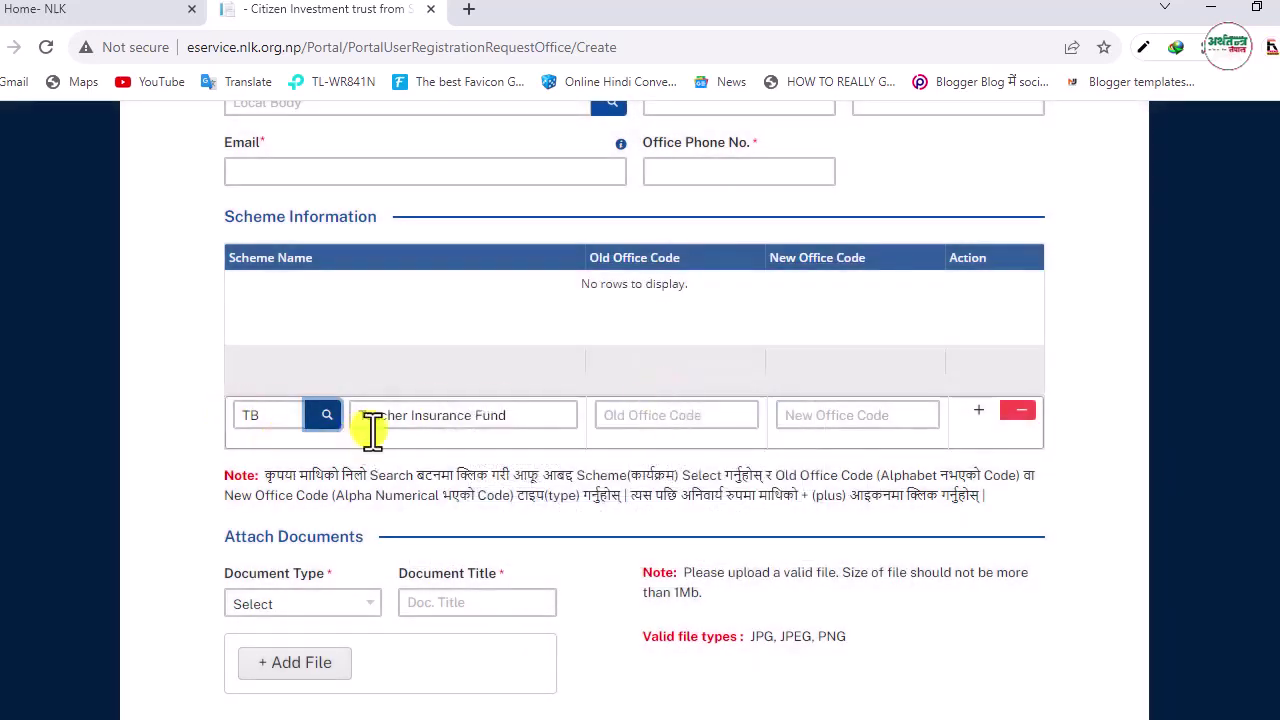
Enter the office's new office code for Teacher Insurance Fund and add the row to the scheme table.
click(645, 422)
click(835, 425)
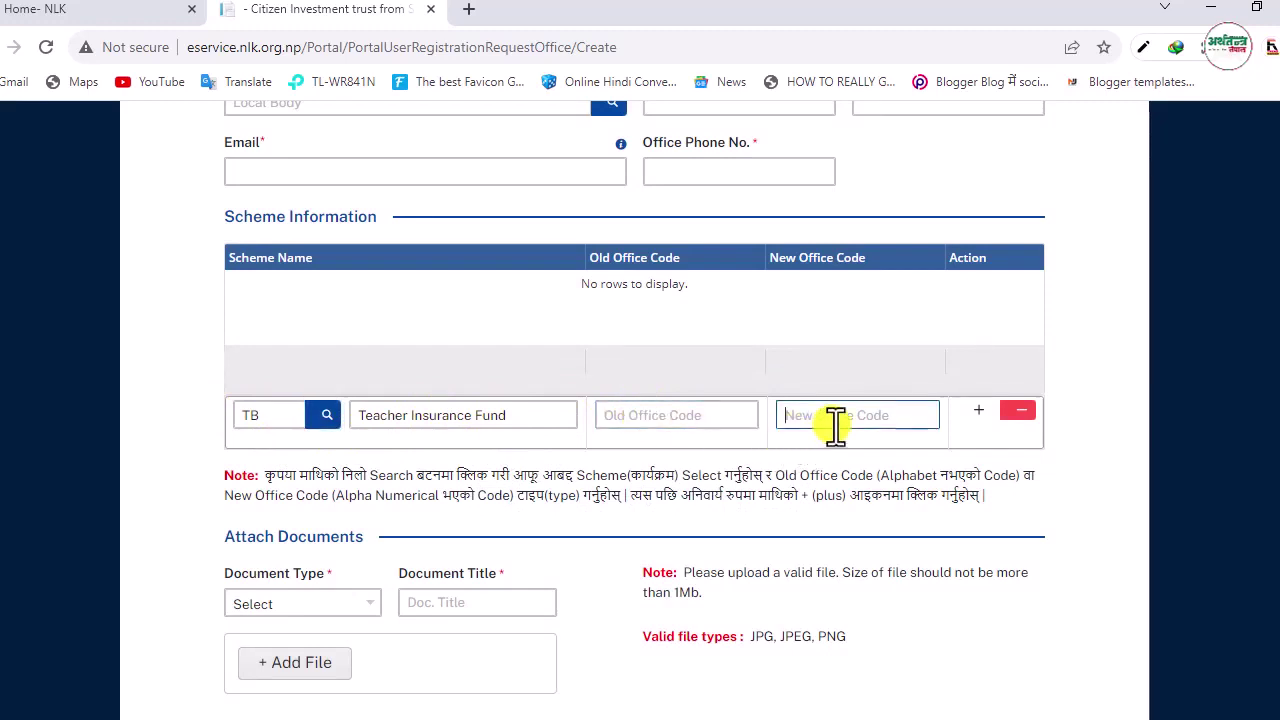
click(674, 427)
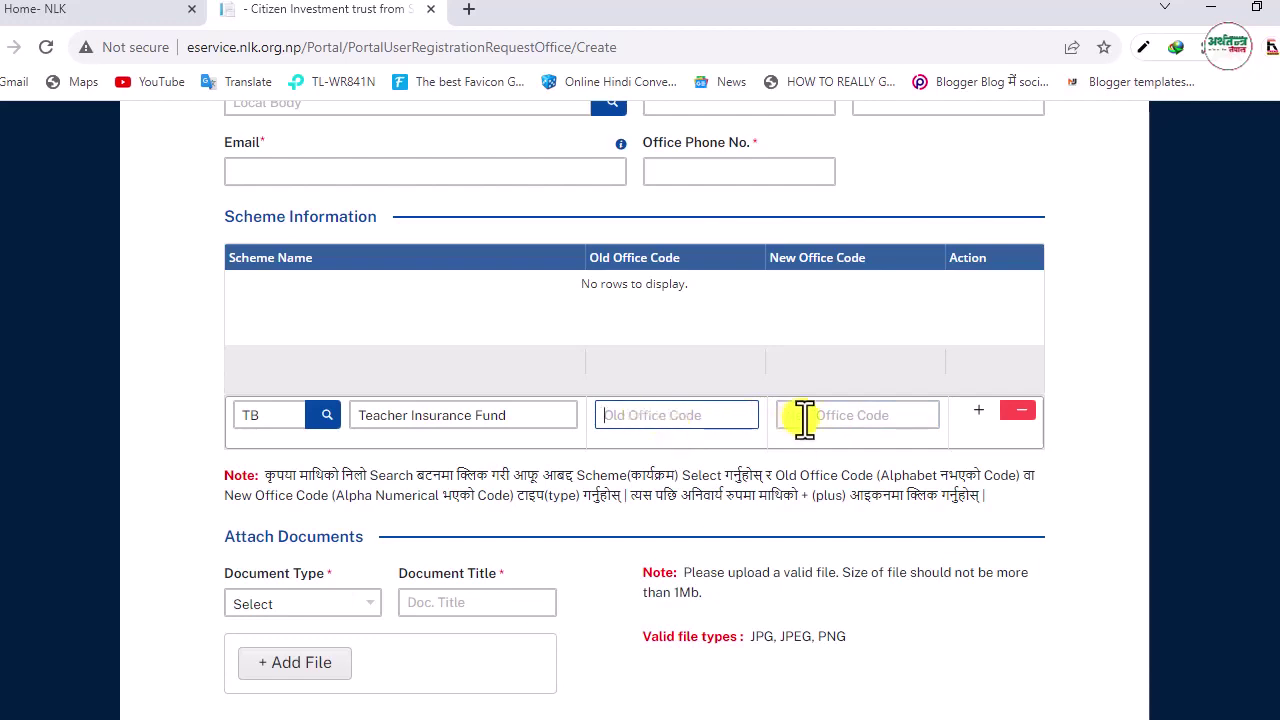
click(836, 415)
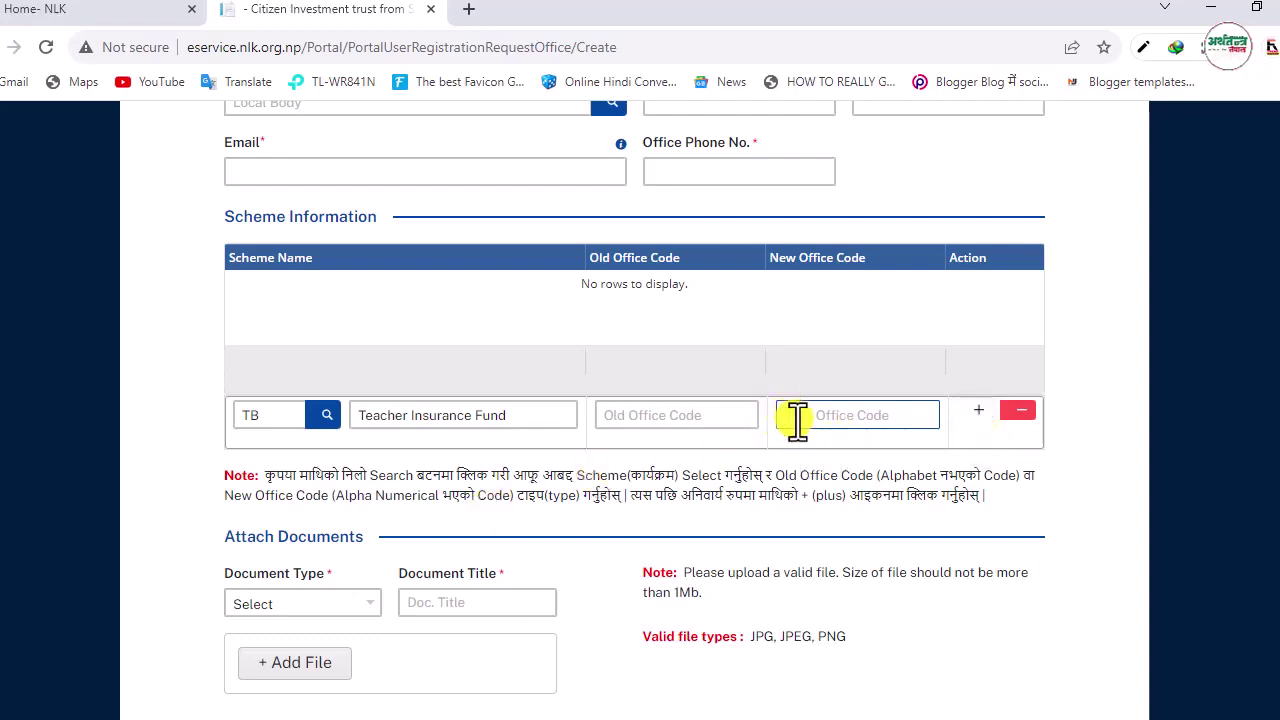
text(O03)
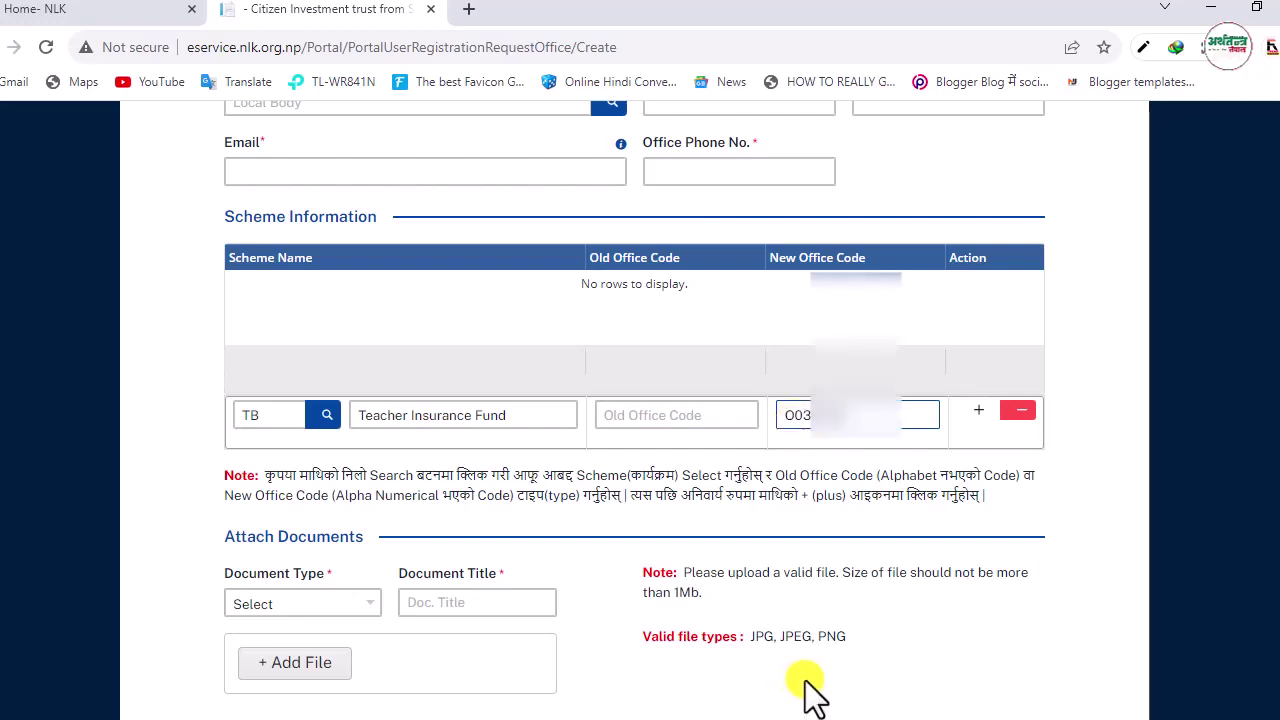
click(977, 418)
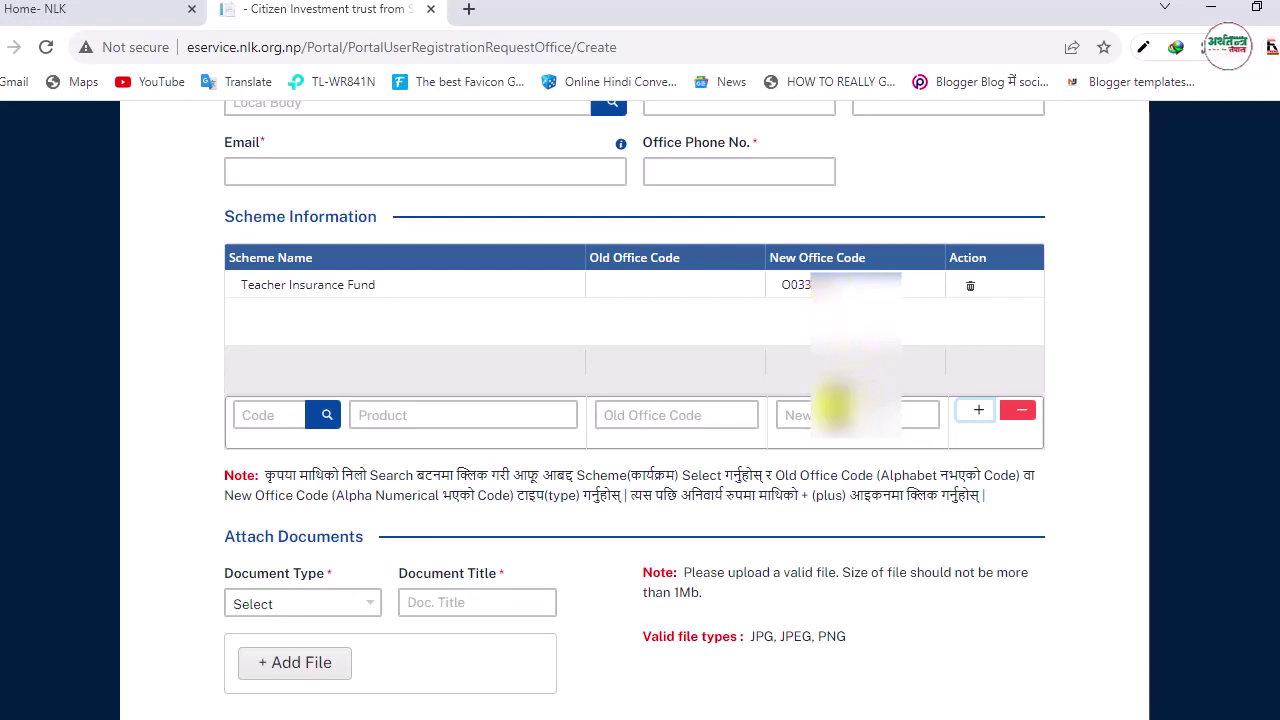
click(268, 423)
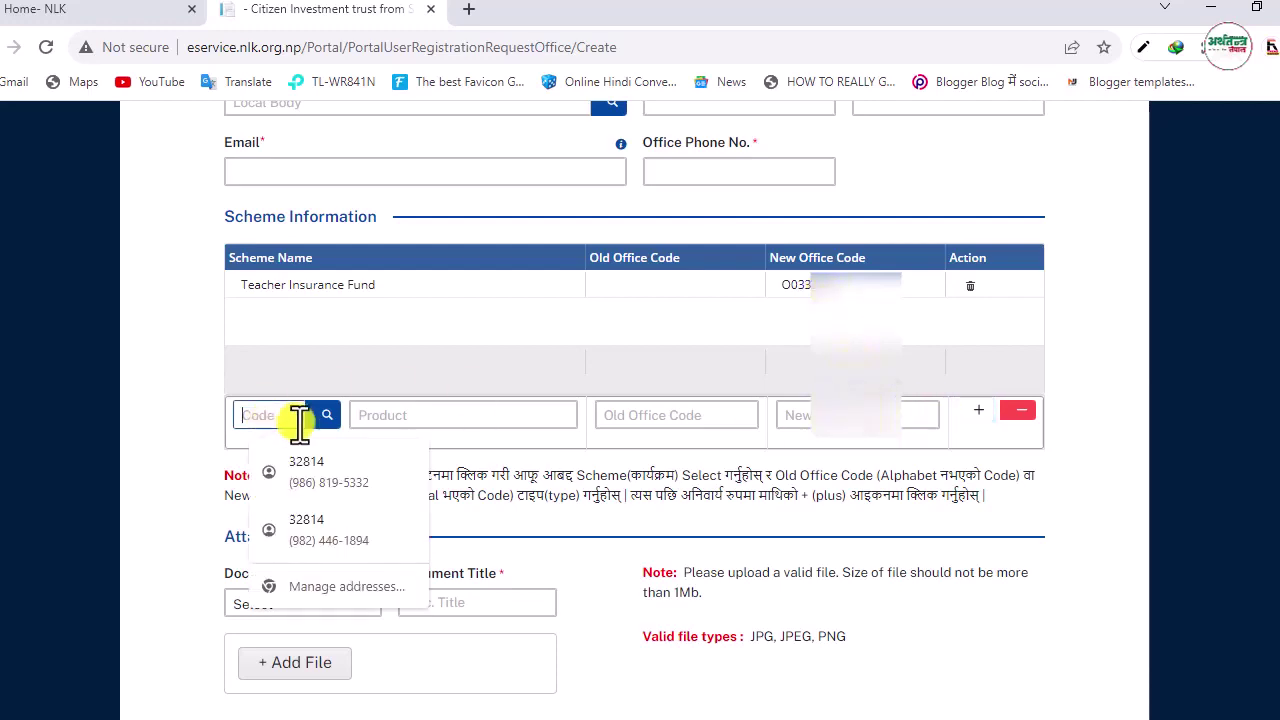
click(322, 418)
scroll(492, 380, down, 5)
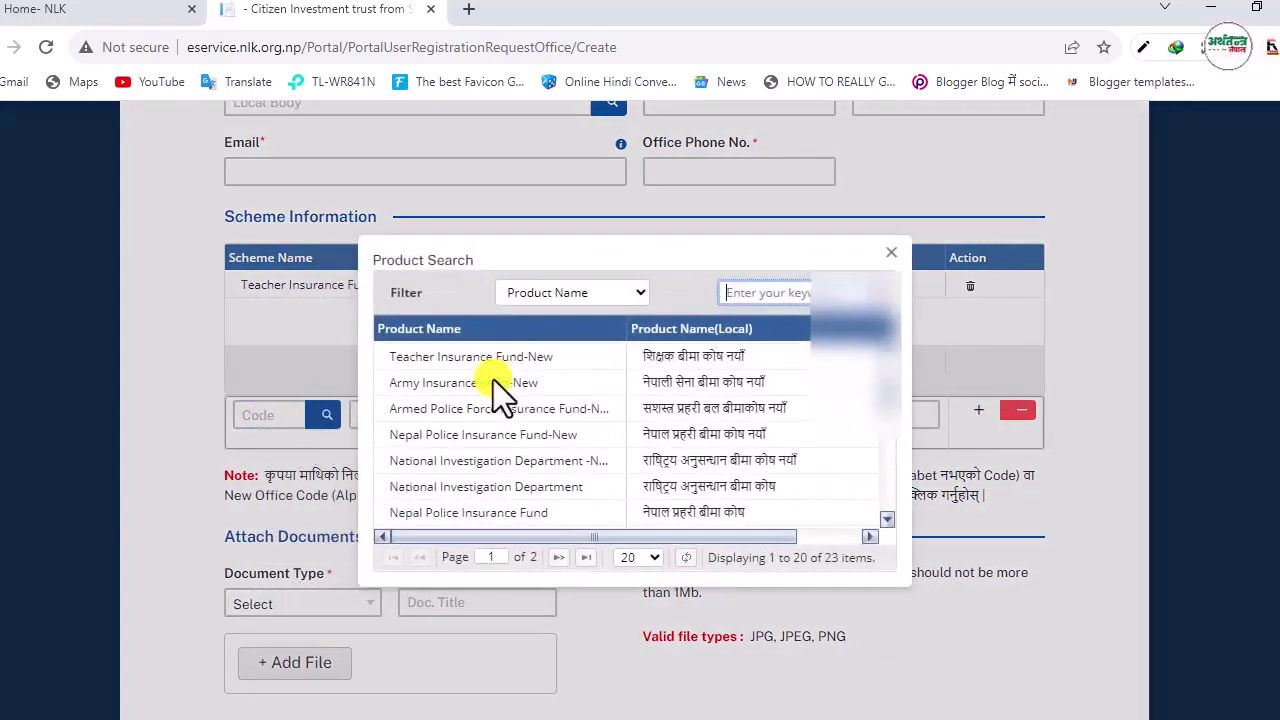
scroll(493, 381, up, 5)
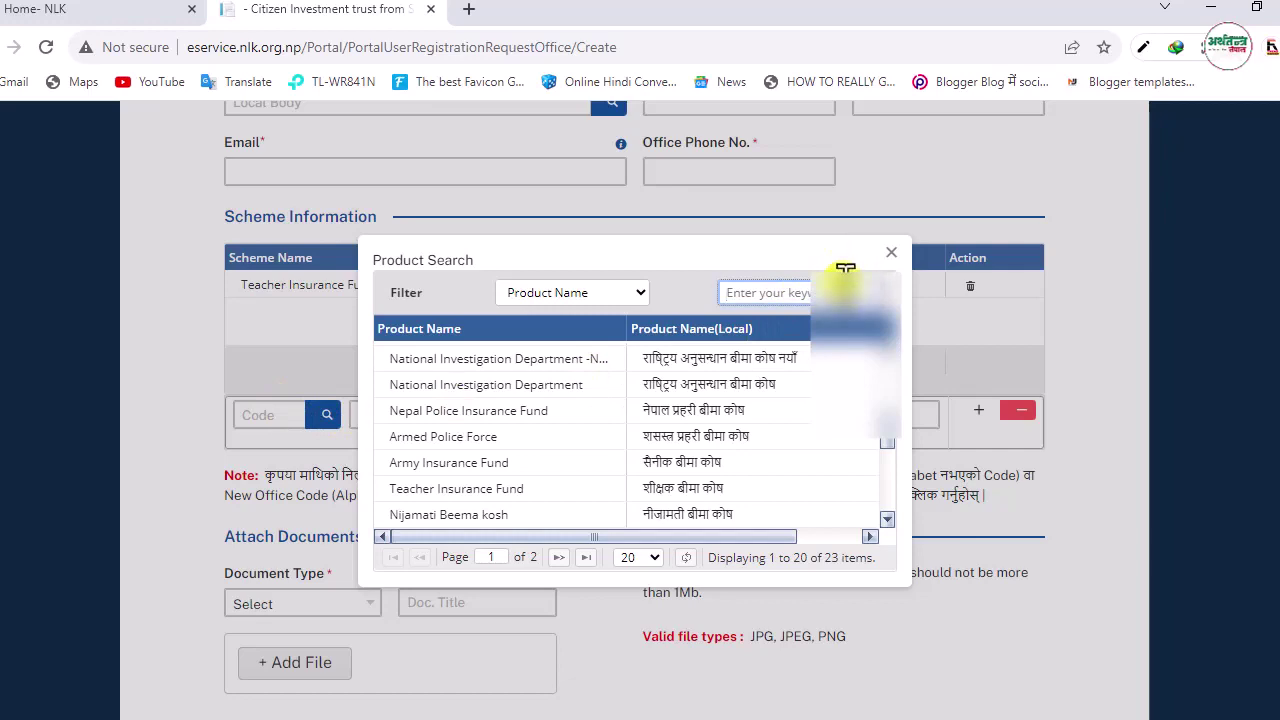
click(880, 255)
click(891, 262)
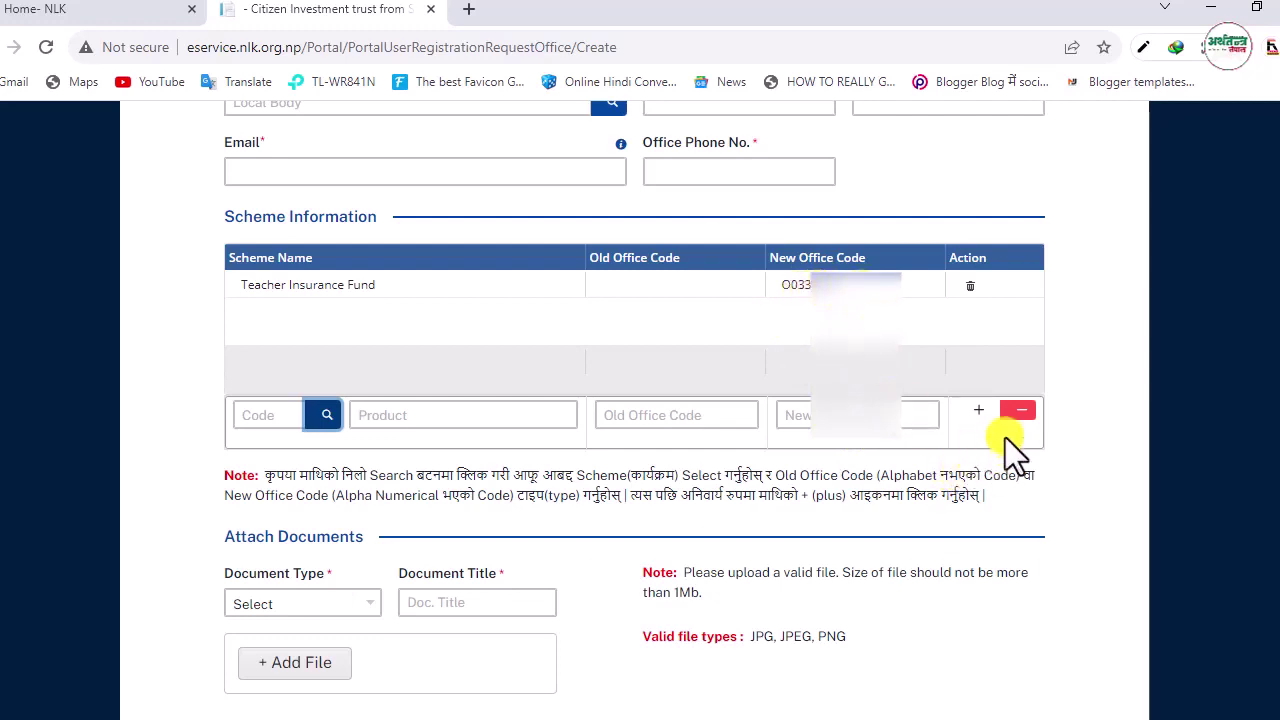
Set the attached document's type to E-Service Request Letter.
scroll(957, 493, down, 3)
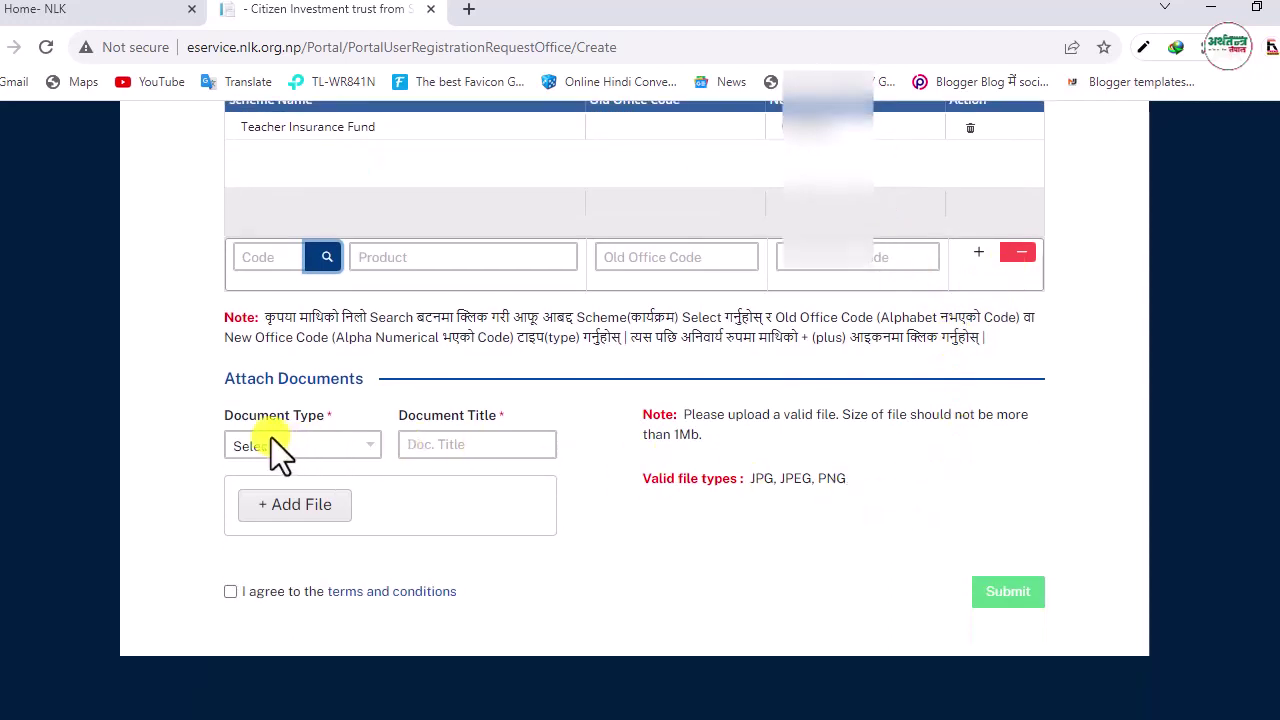
click(315, 447)
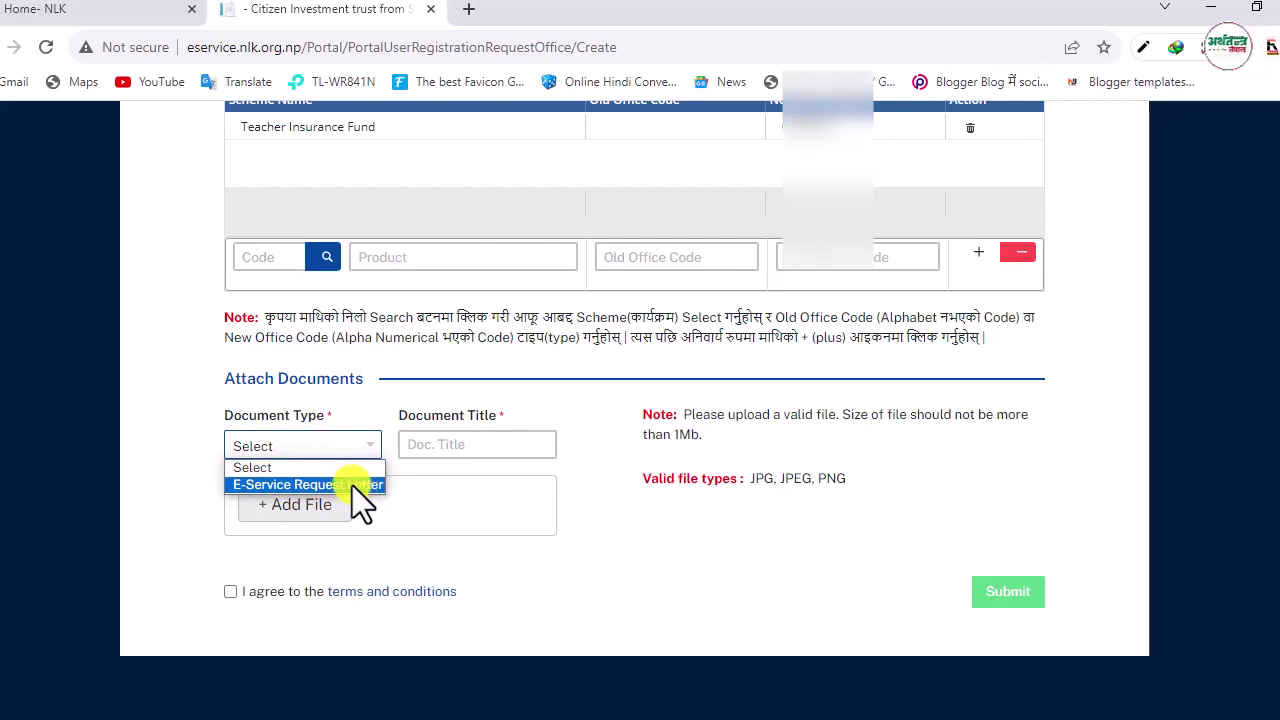
click(352, 485)
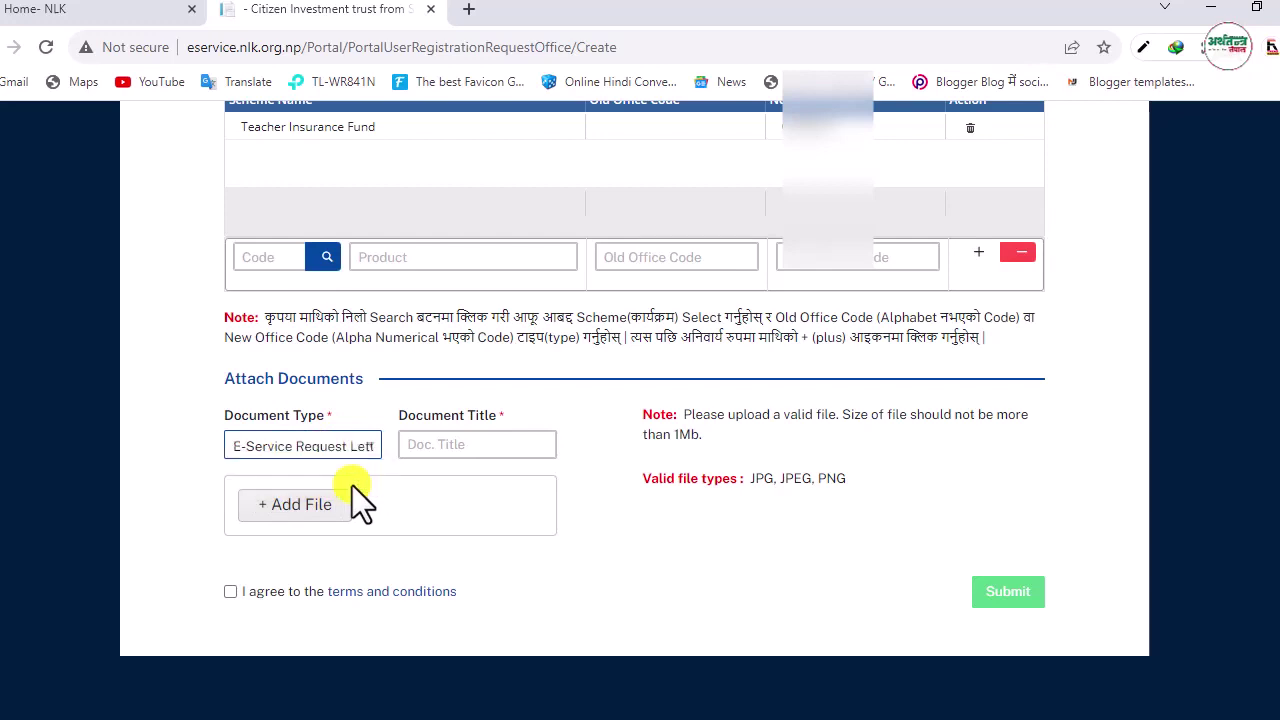
click(455, 447)
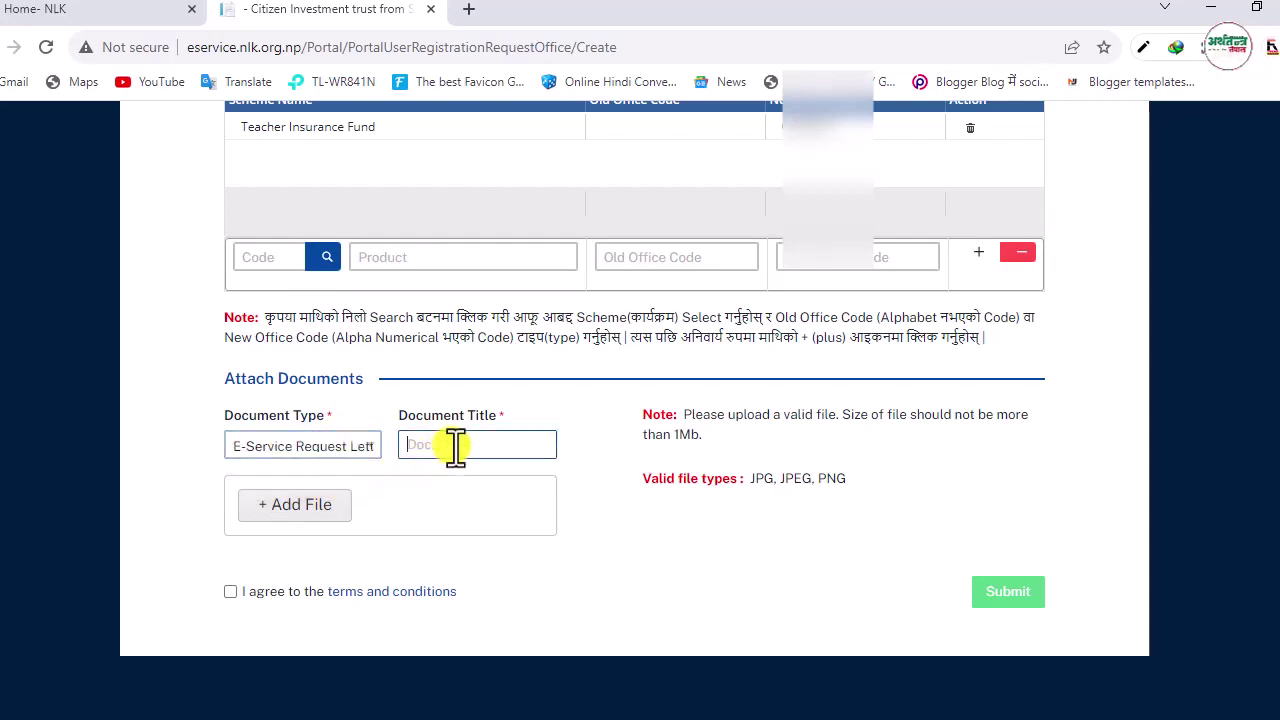
text(NLK)
click(312, 515)
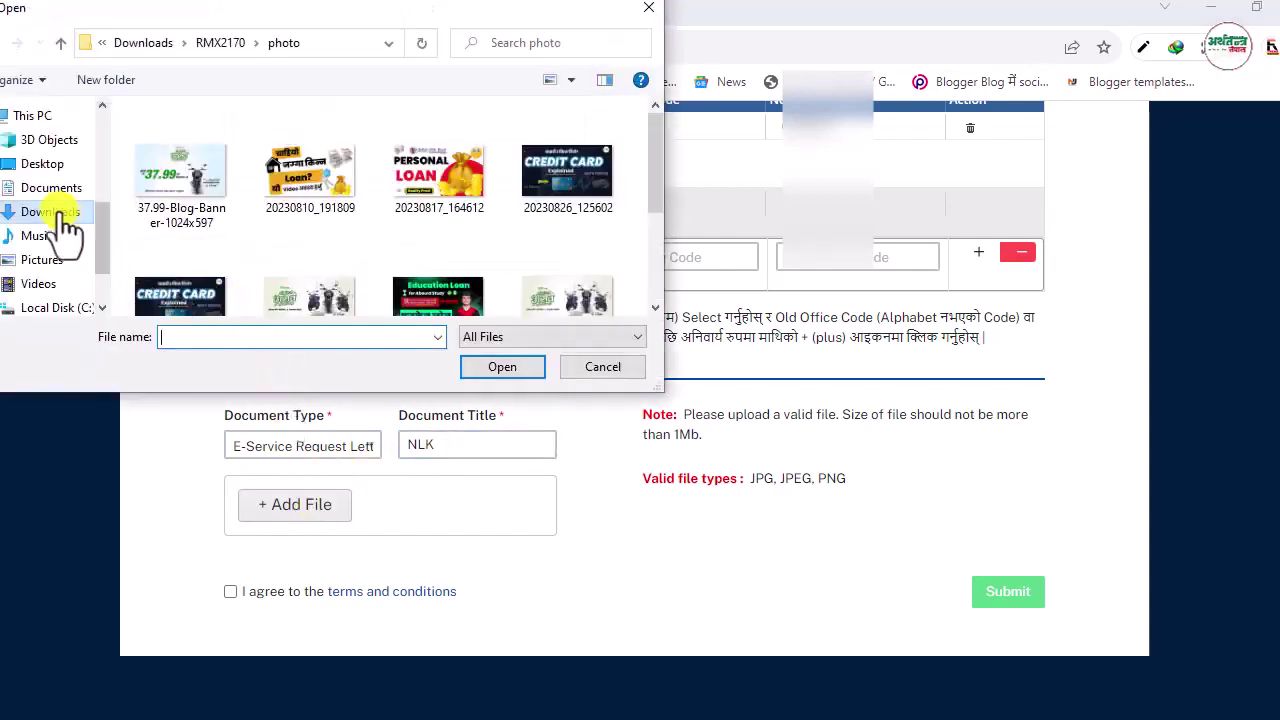
click(55, 212)
scroll(300, 200, up, 5)
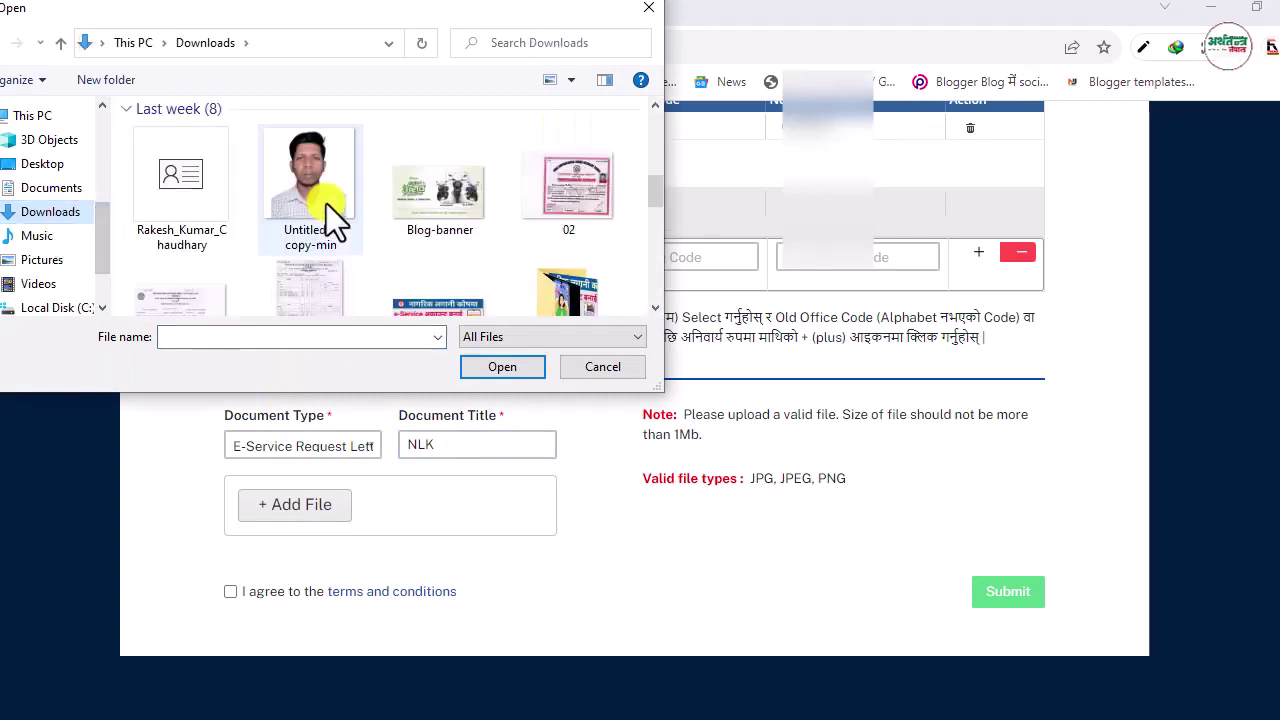
scroll(327, 203, down, 1)
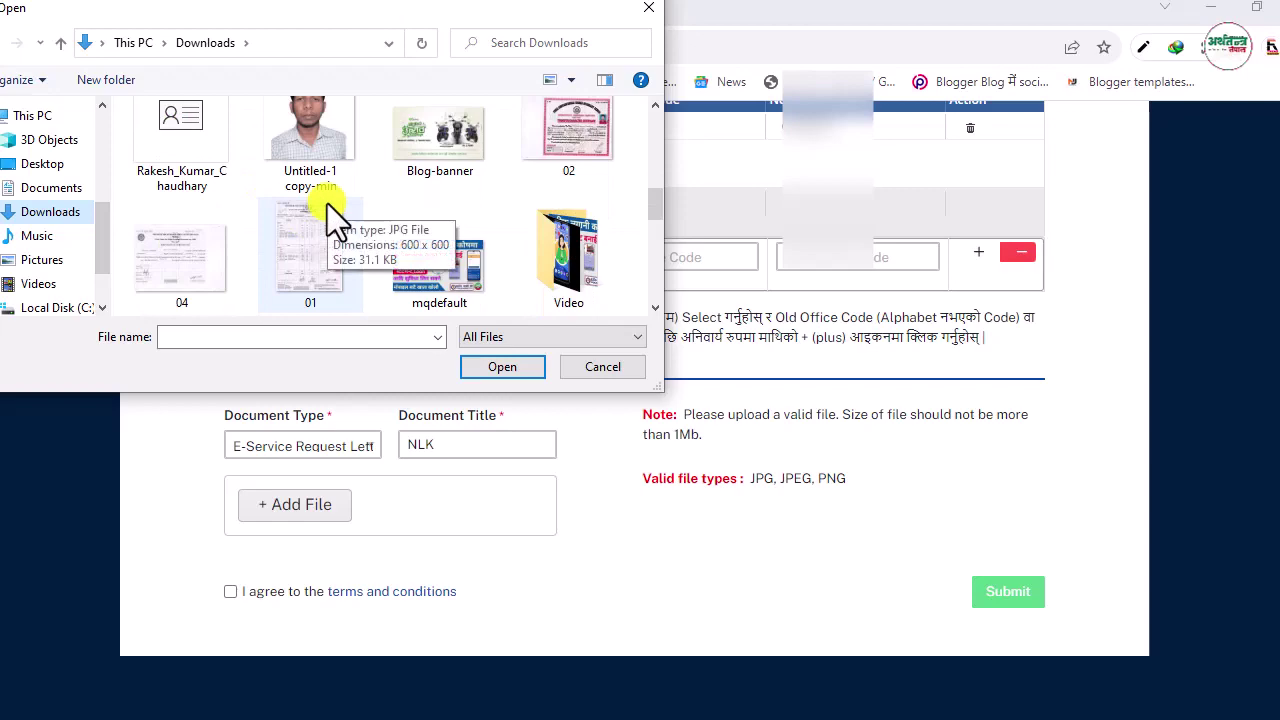
scroll(327, 203, down, 5)
scroll(327, 203, down, 4)
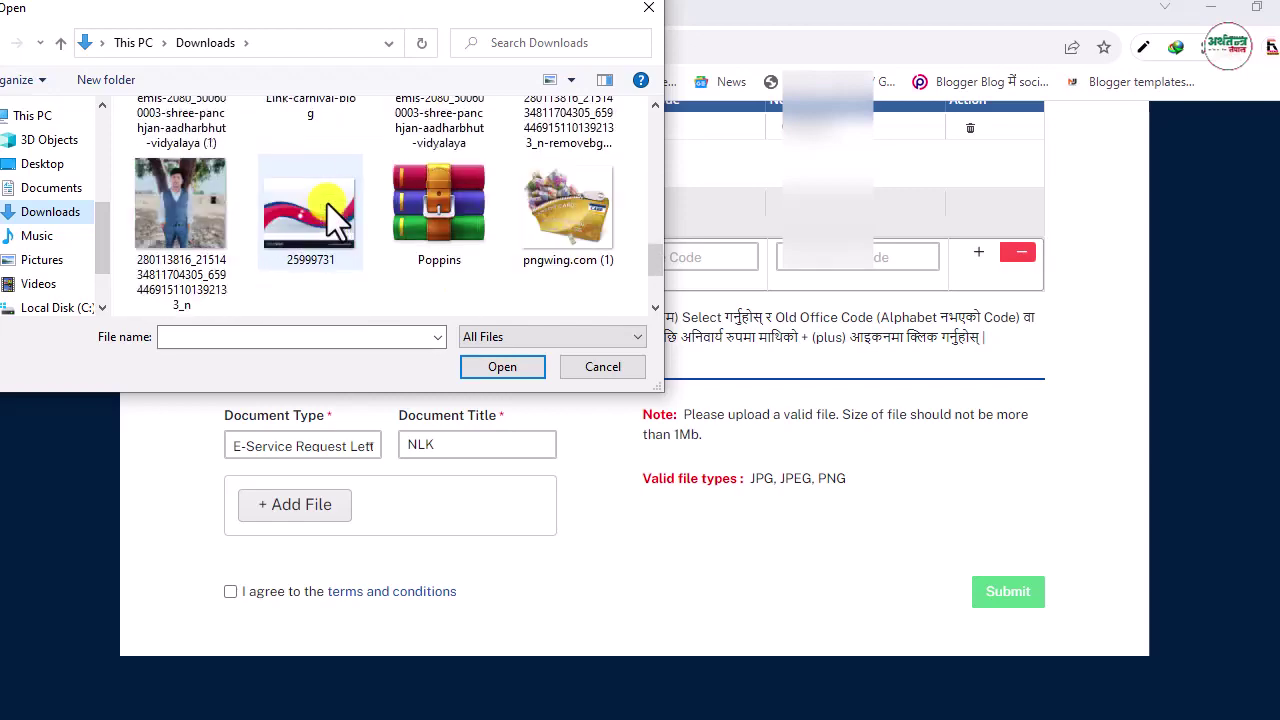
scroll(327, 203, up, 15)
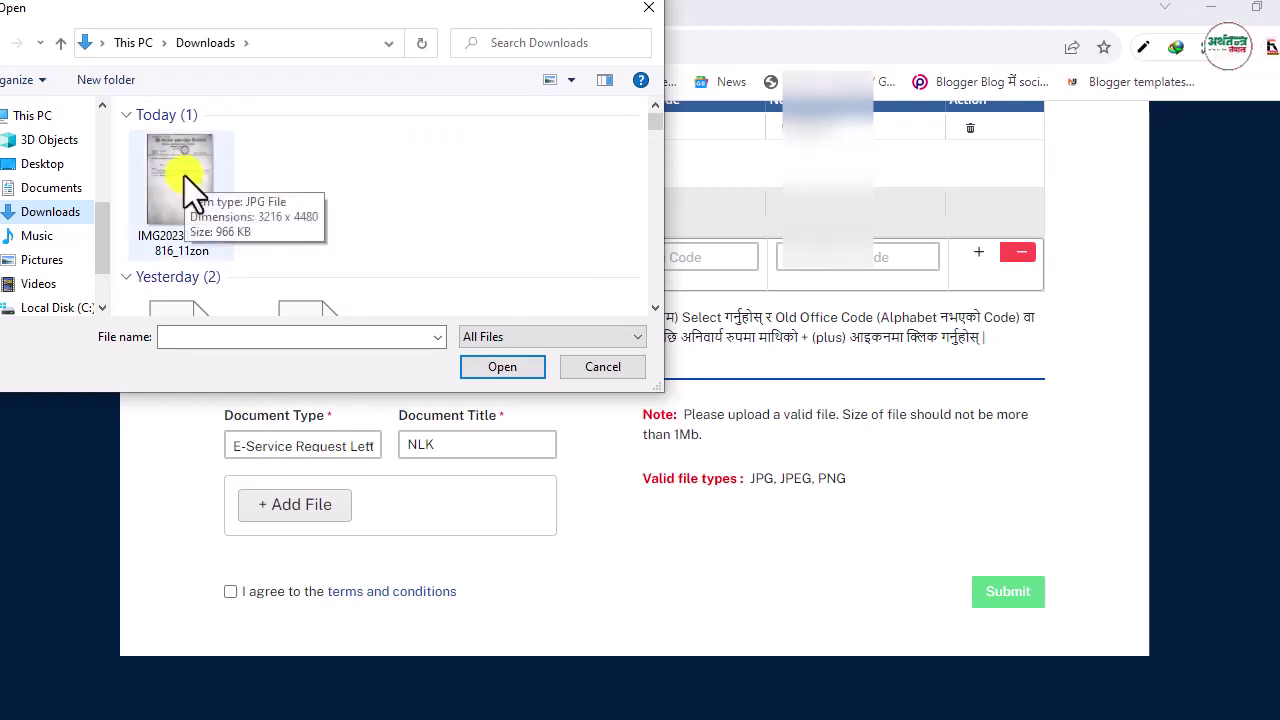
double_click(184, 175)
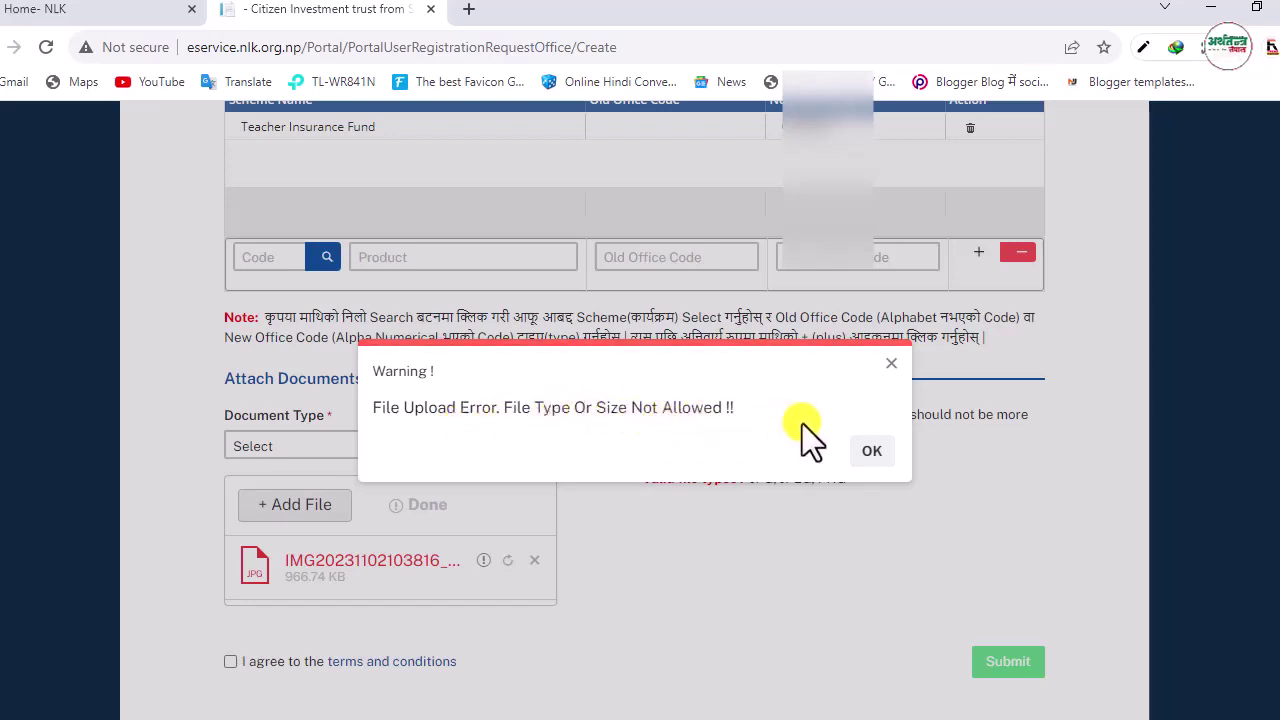
click(874, 452)
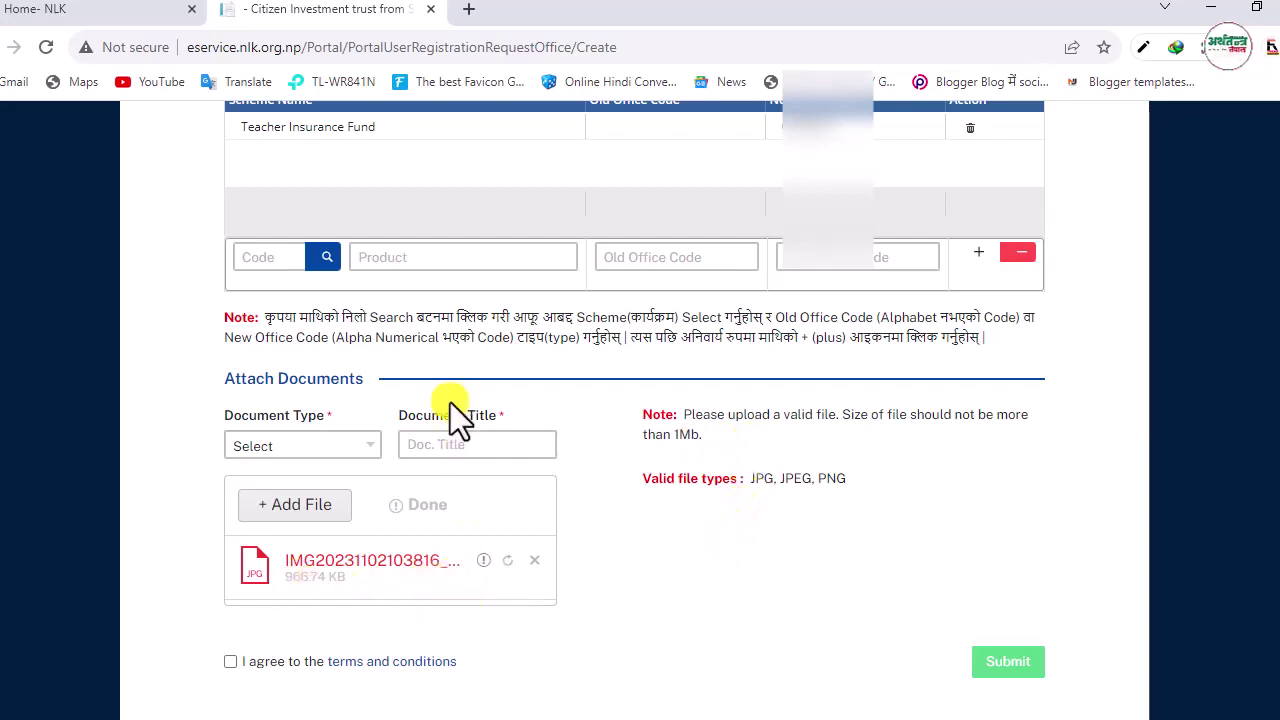
Search the web for "jpeg compressor" in a new browser tab and open 11zon's Compress JPEG to 100KB tool.
click(466, 10)
click(452, 50)
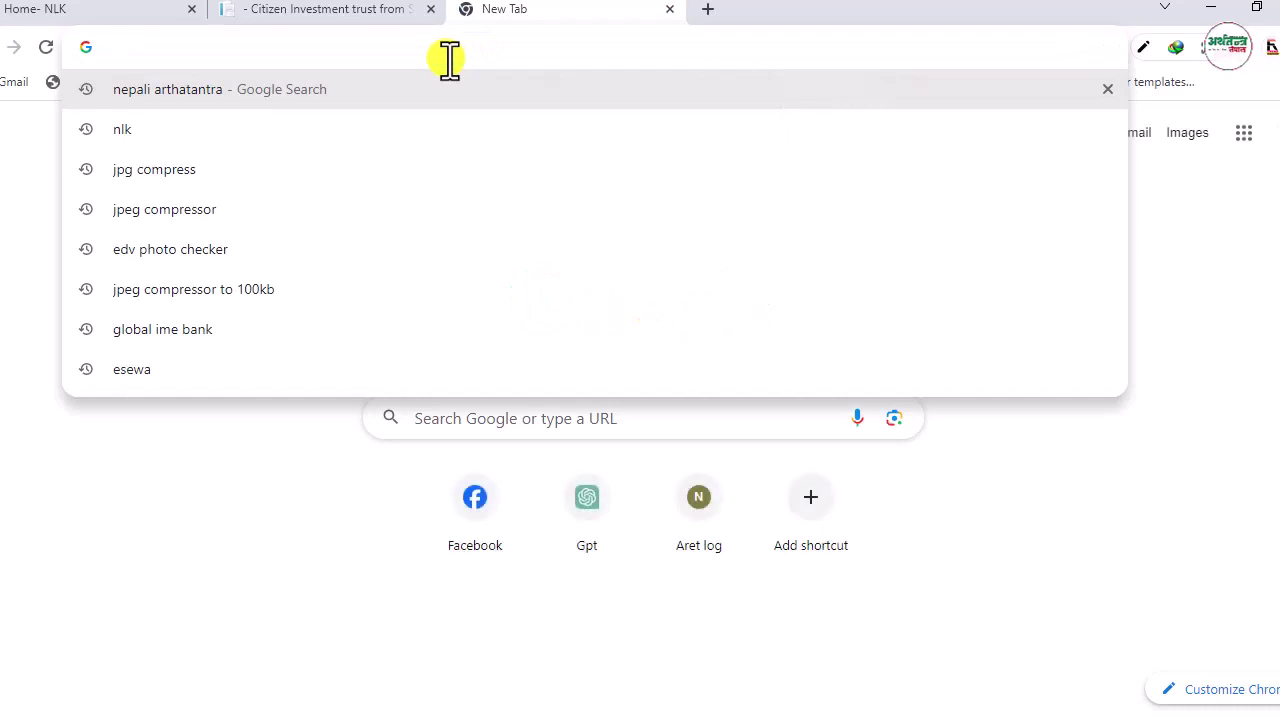
click(318, 212)
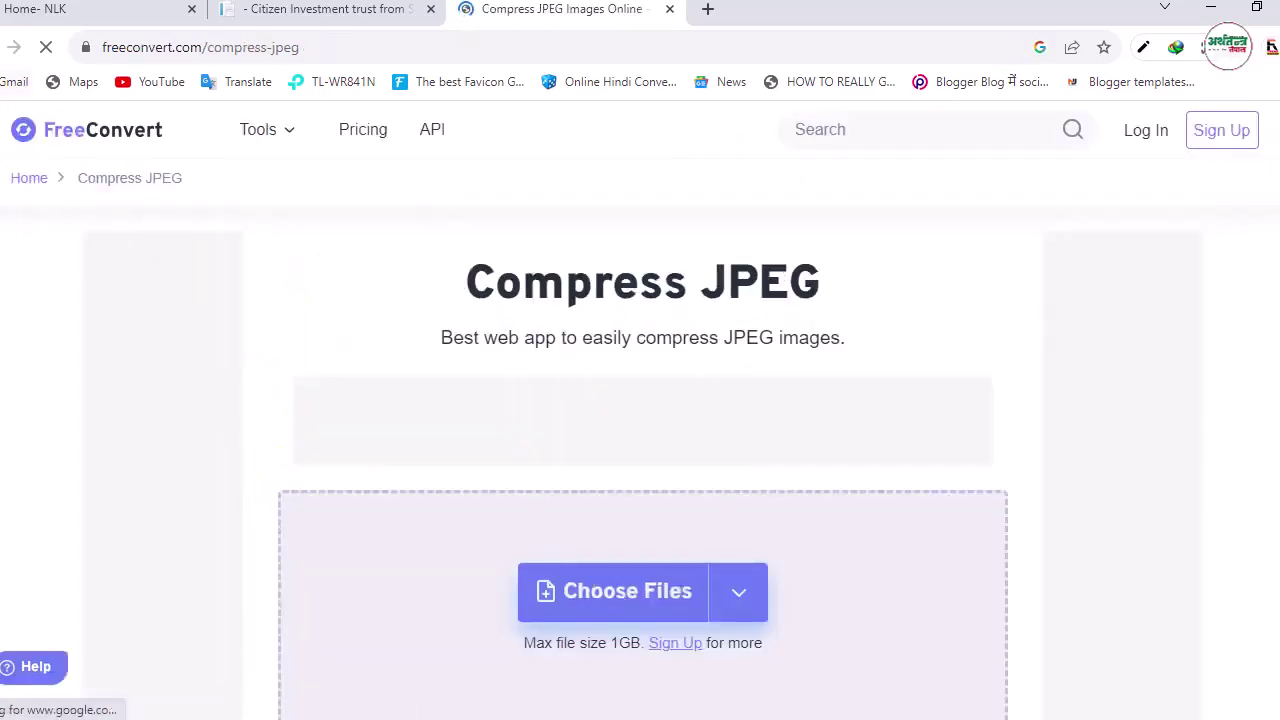
key(alt+Left)
scroll(509, 486, down, 3)
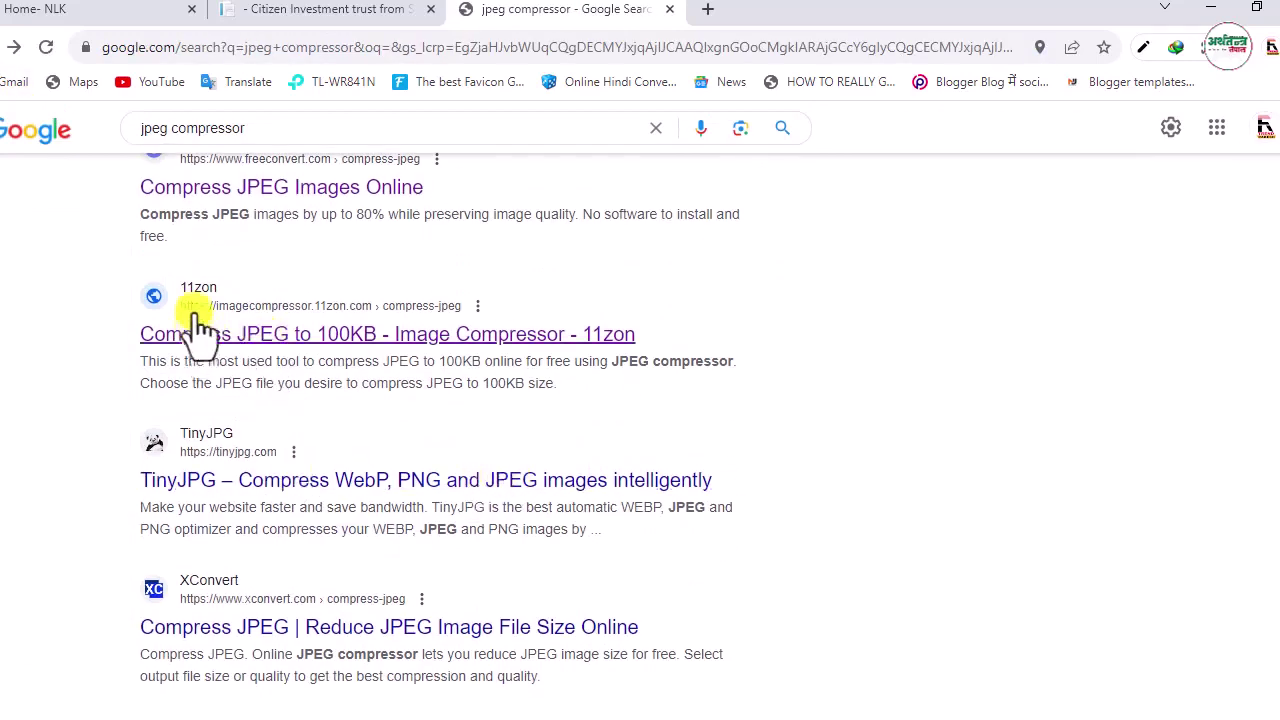
click(232, 334)
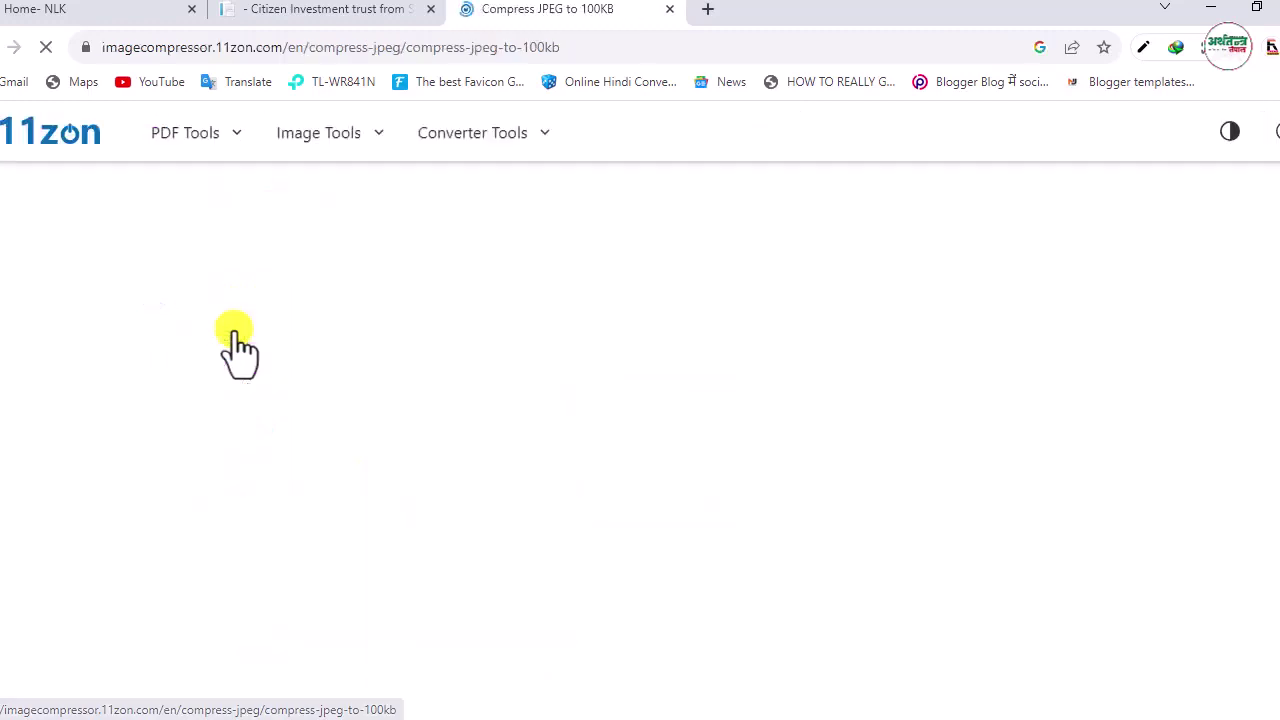
click(503, 488)
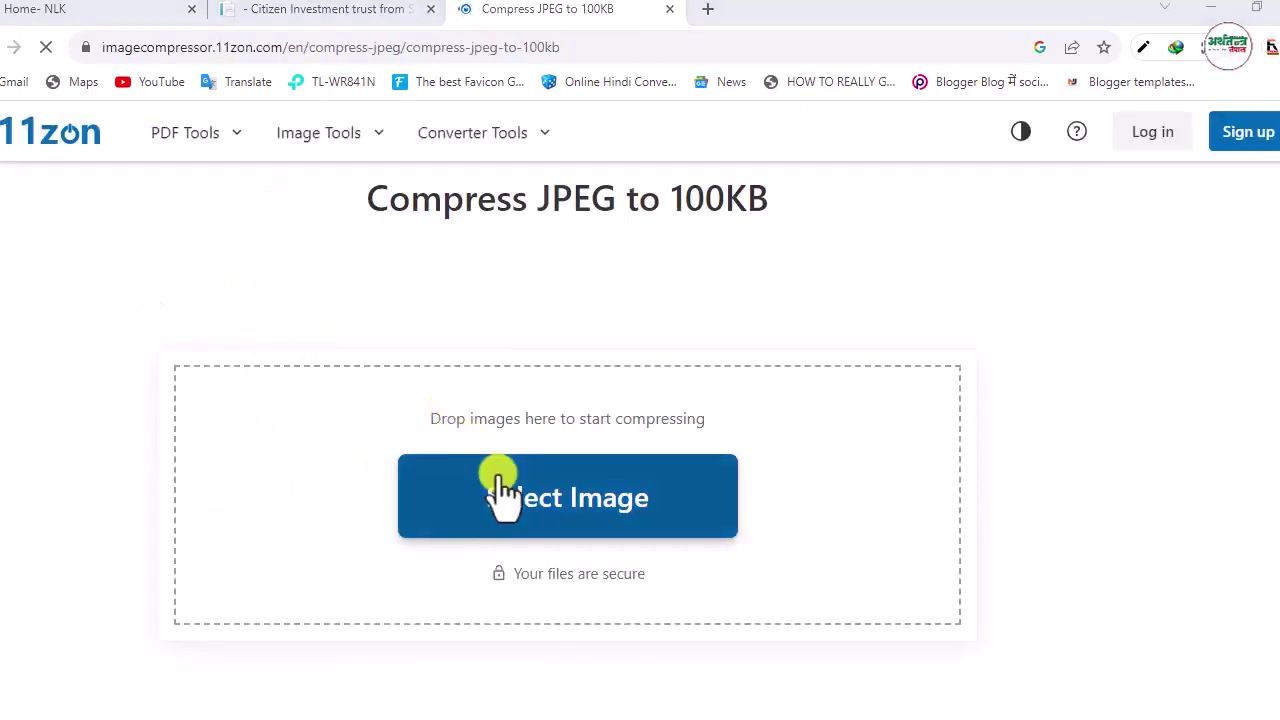
double_click(157, 180)
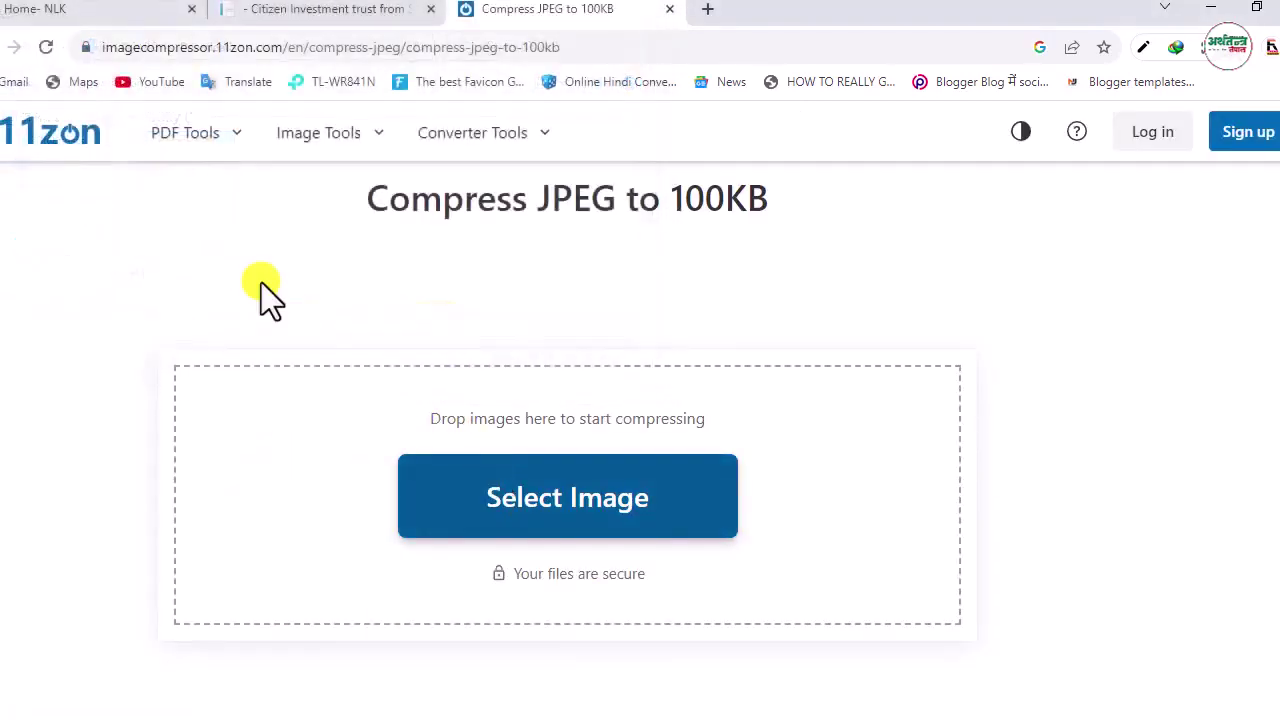
scroll(748, 577, down, 5)
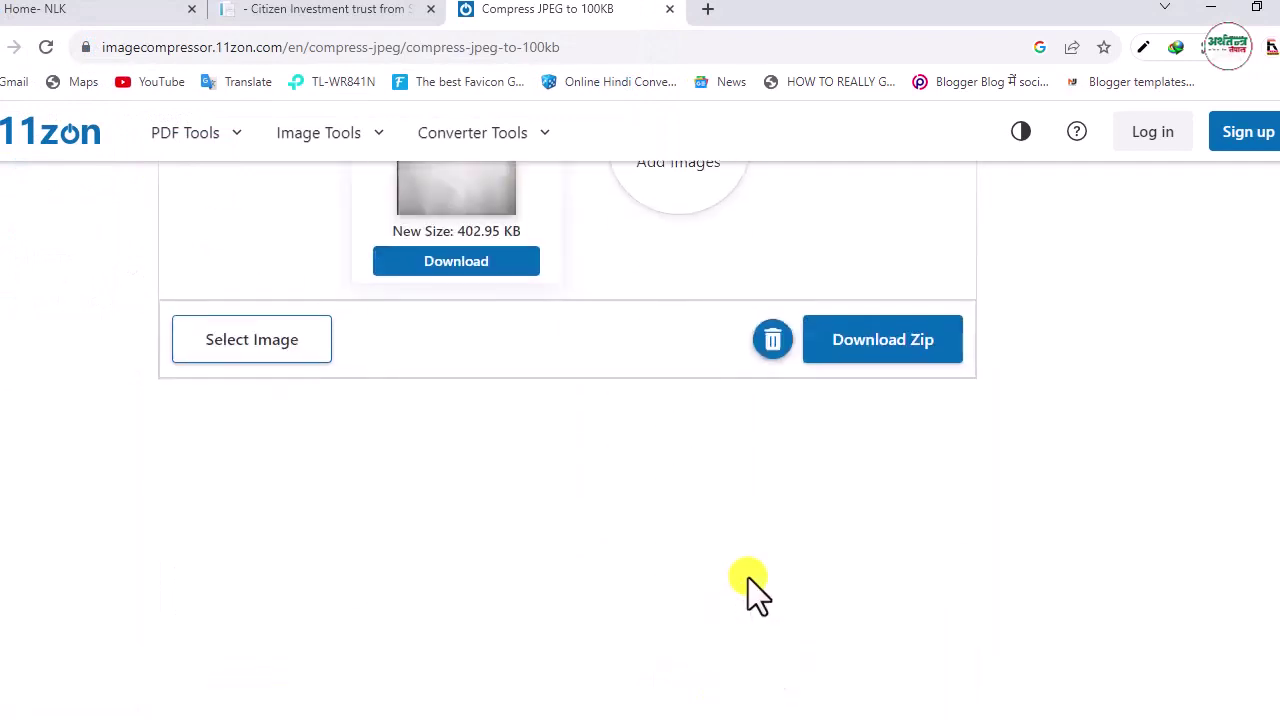
scroll(748, 590, up, 2)
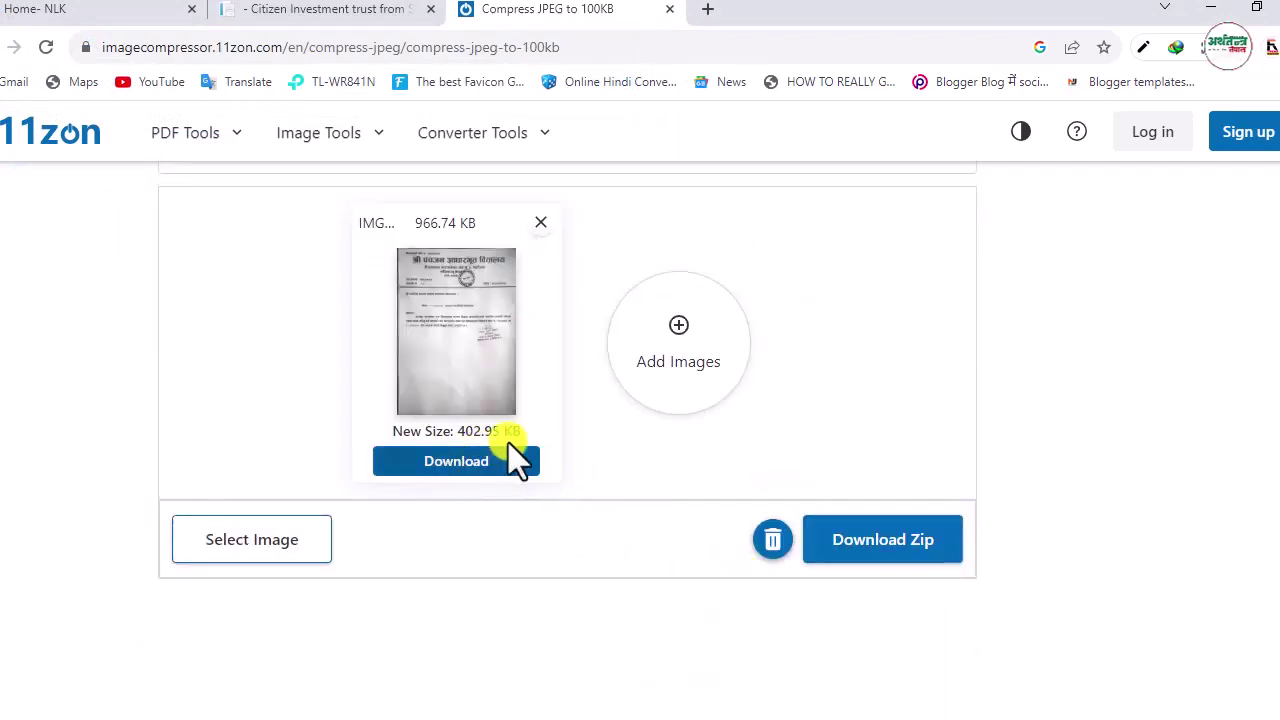
click(487, 480)
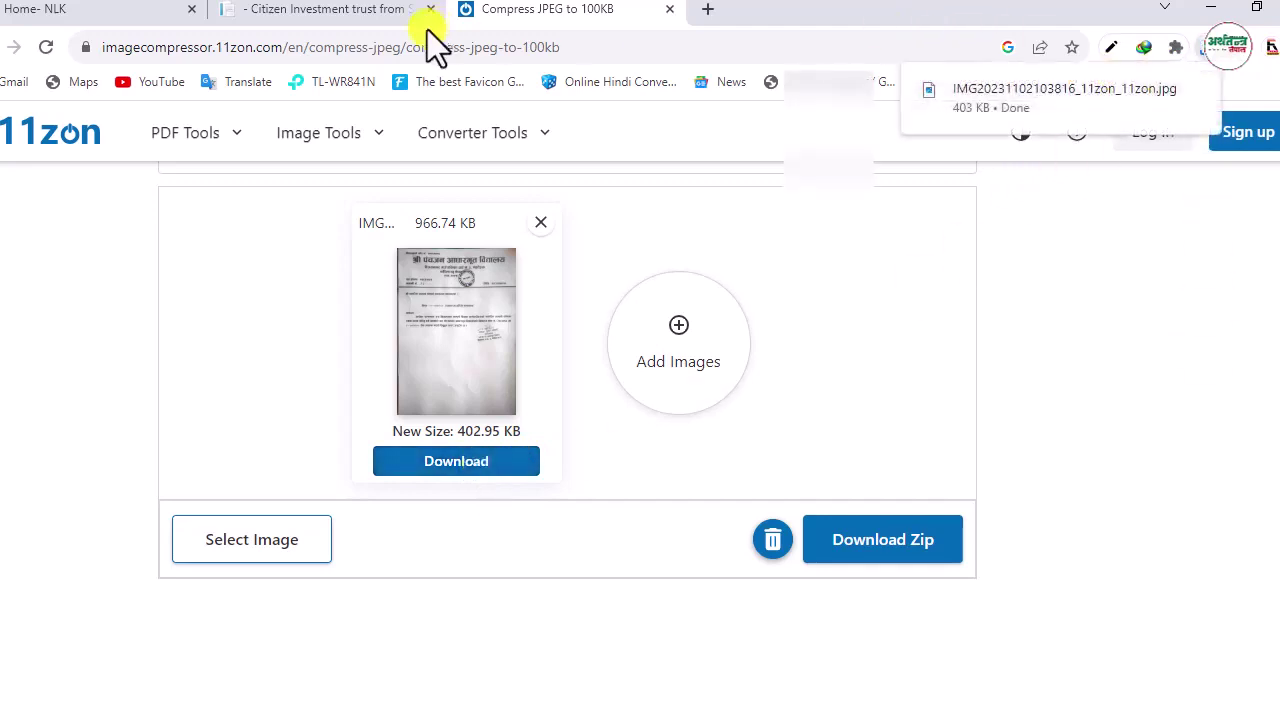
Return to the office registration form and set the document type to E-Service Request Letter with the title nlk.
click(322, 12)
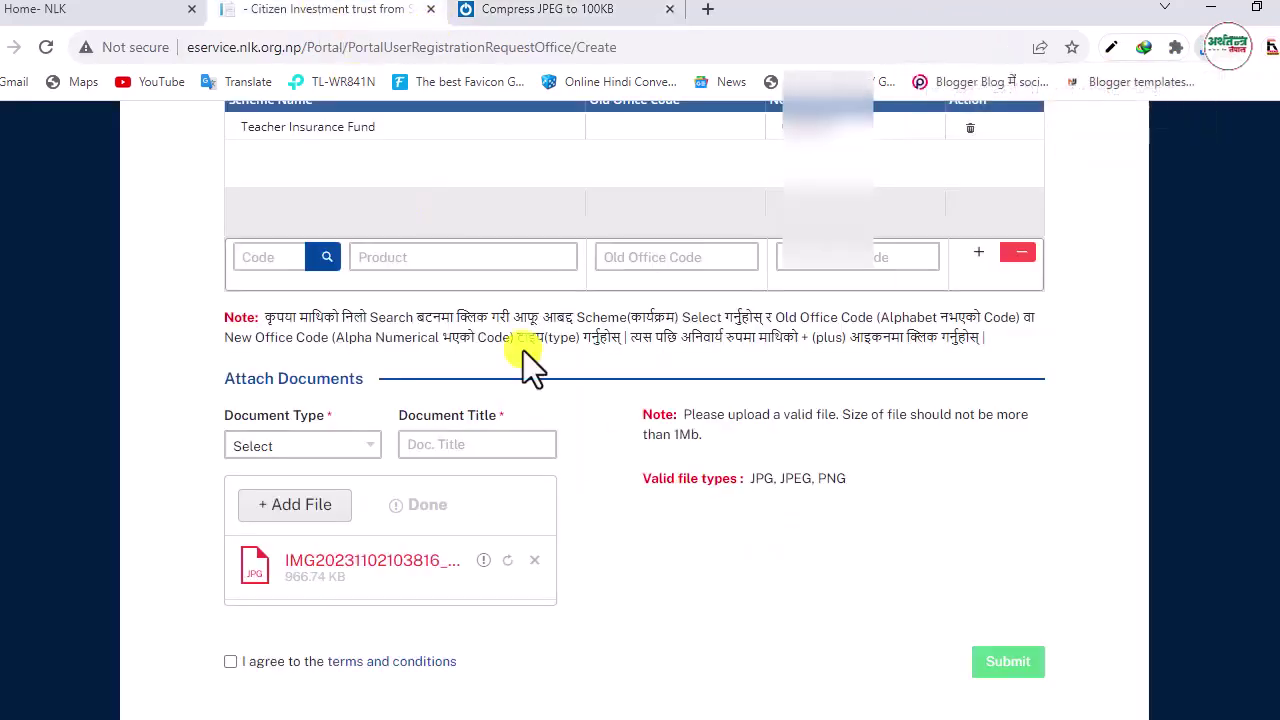
click(302, 448)
click(299, 487)
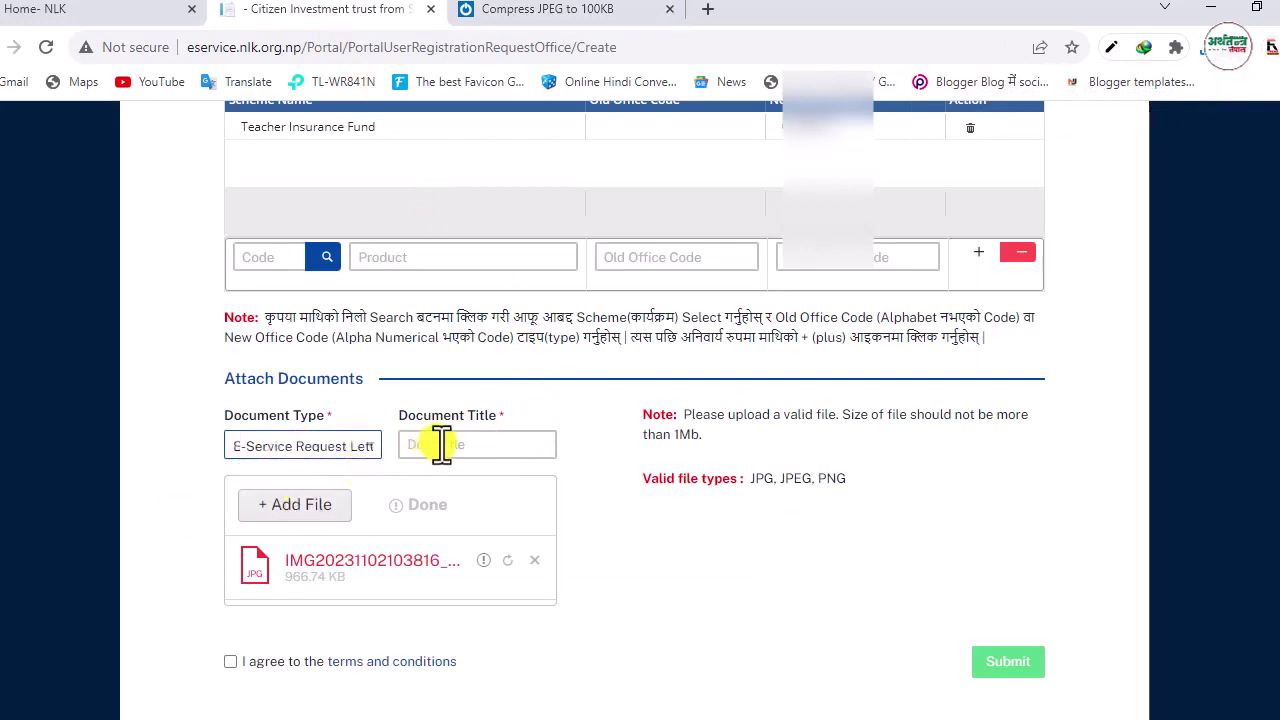
click(441, 444)
text(nl)
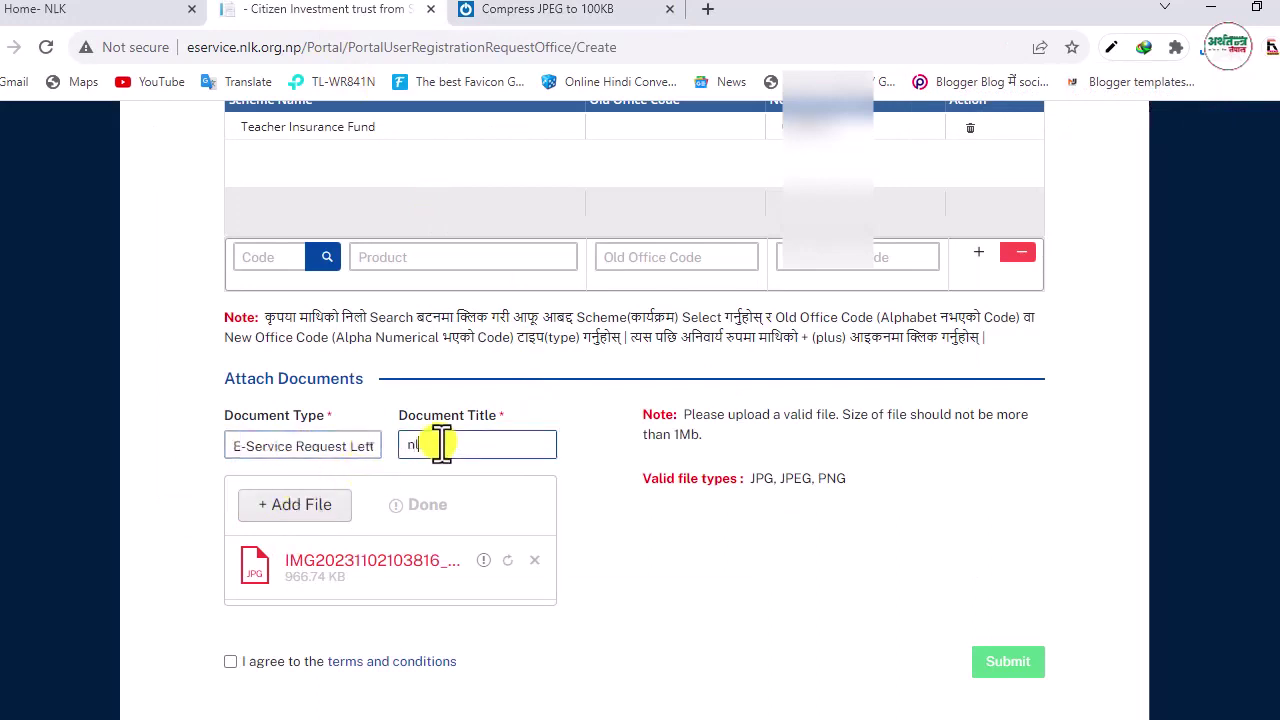
text(k)
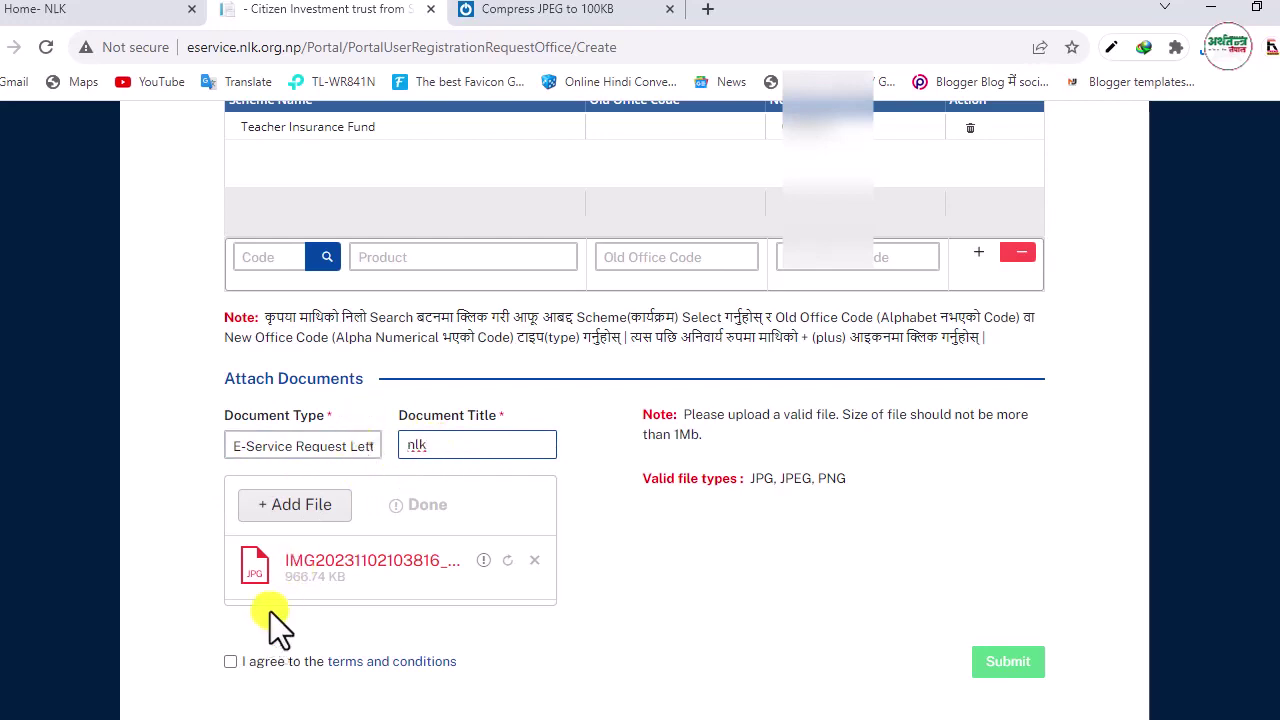
click(531, 562)
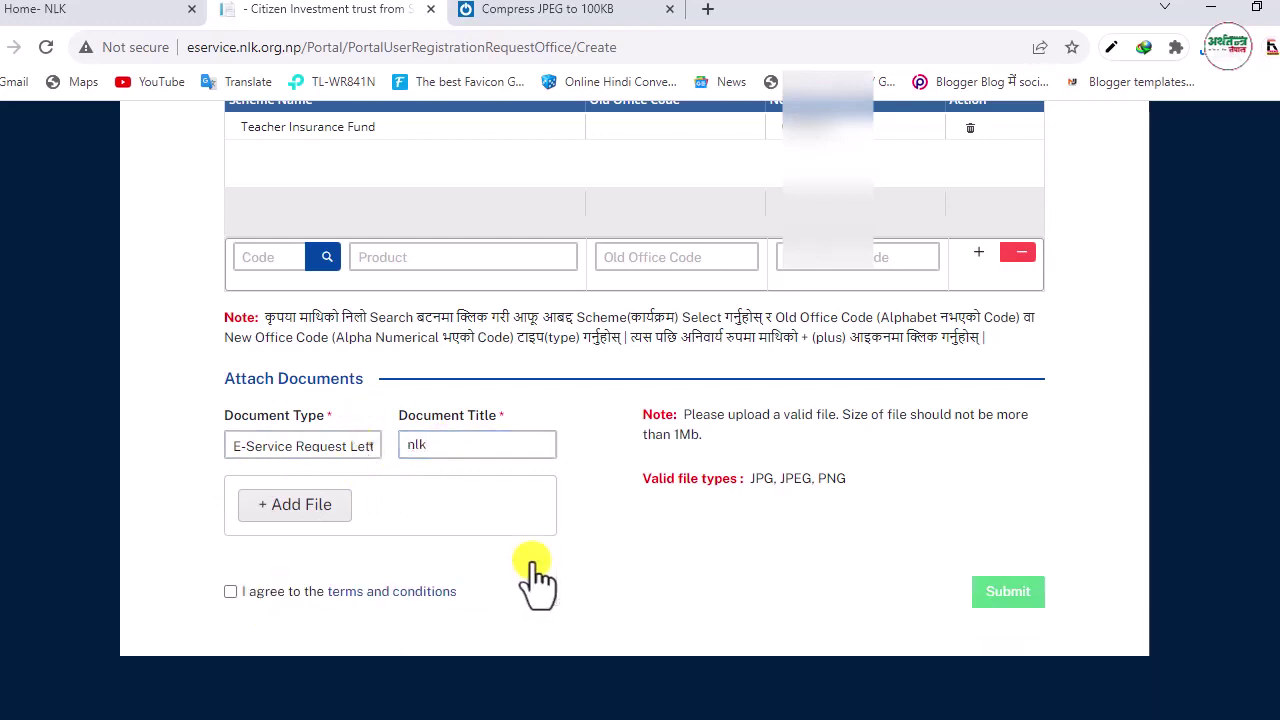
click(318, 507)
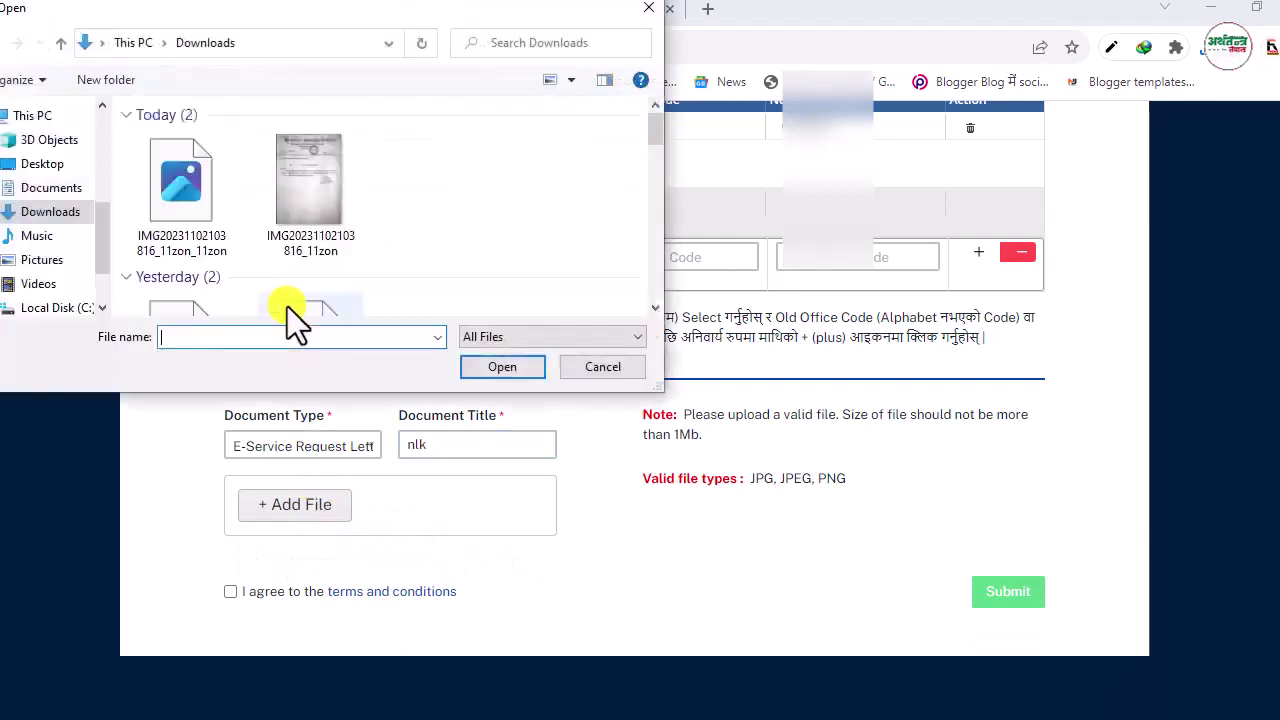
double_click(190, 206)
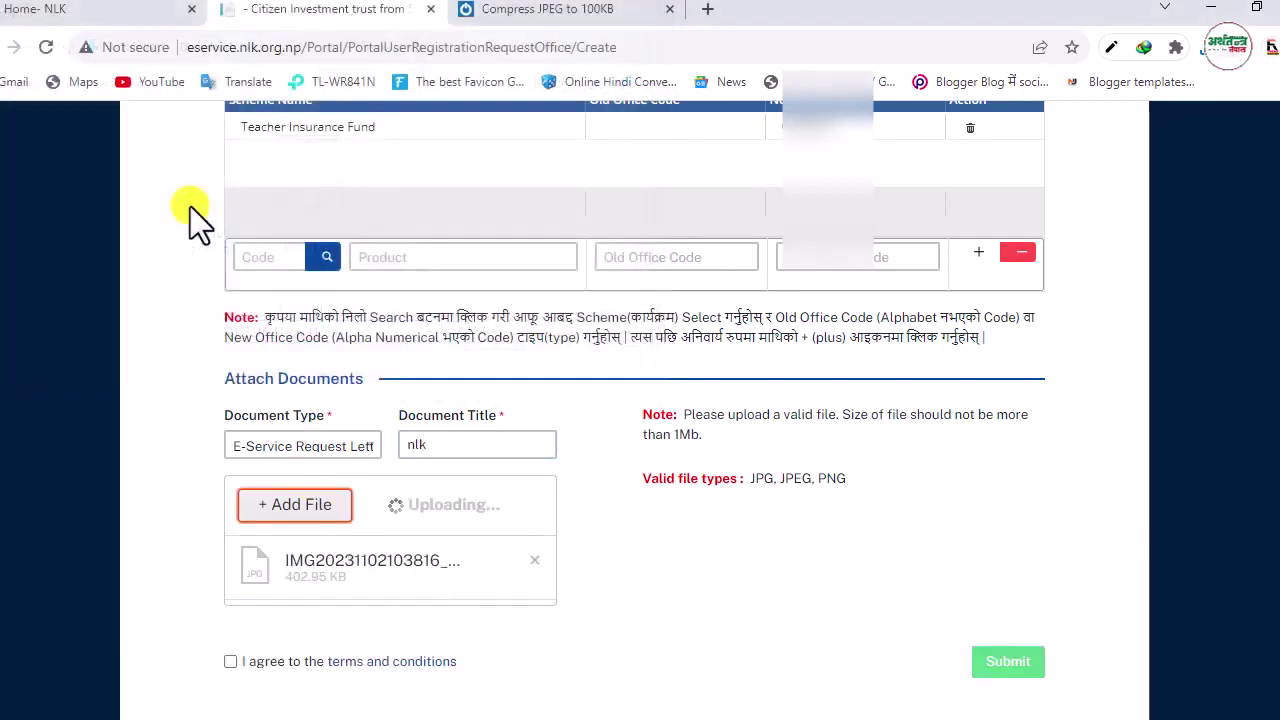
scroll(500, 695, down, 2)
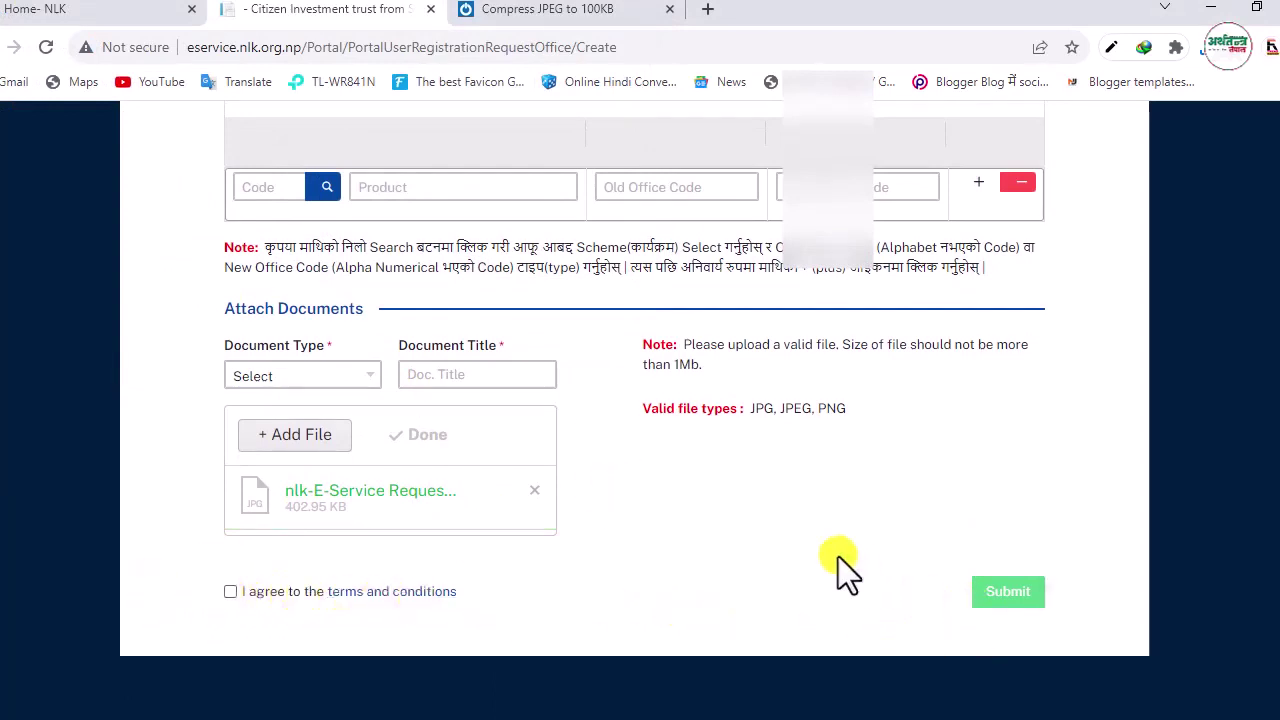
Enter Shree Pancjan Aadharbut Vidyalay Mahadeiya as the office name in the registration form.
scroll(838, 556, up, 5)
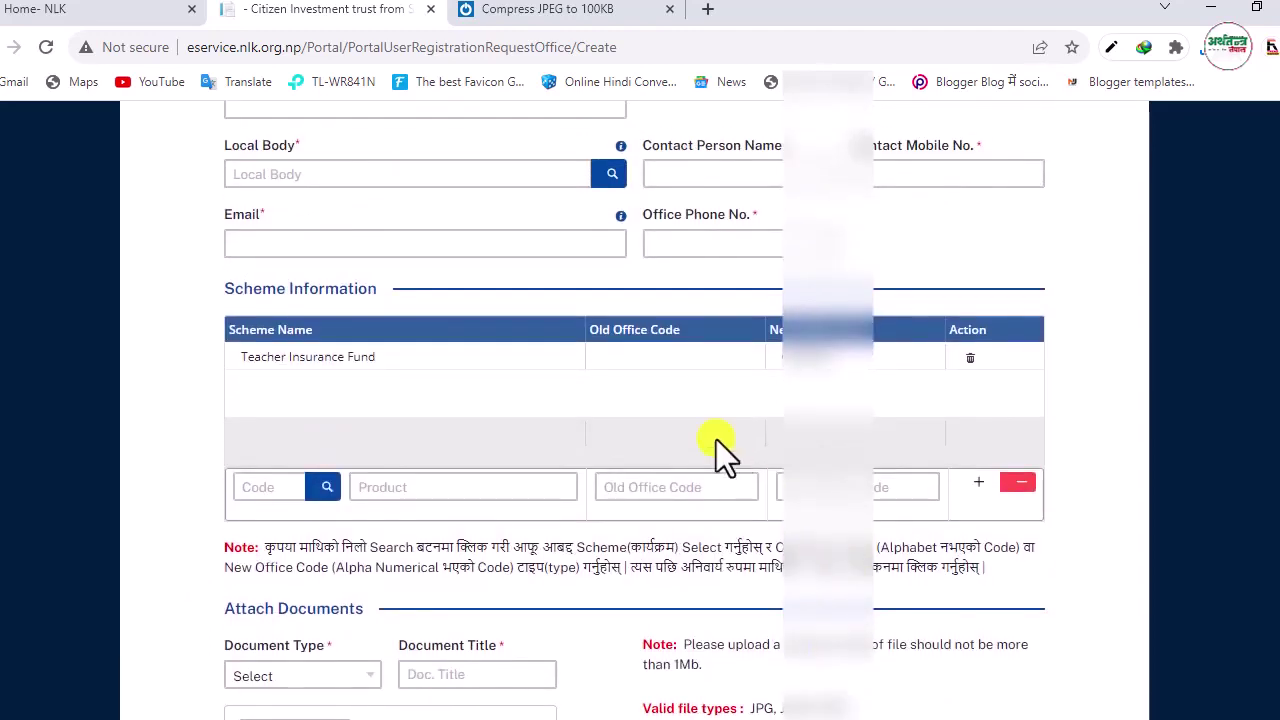
scroll(716, 439, up, 2)
click(268, 333)
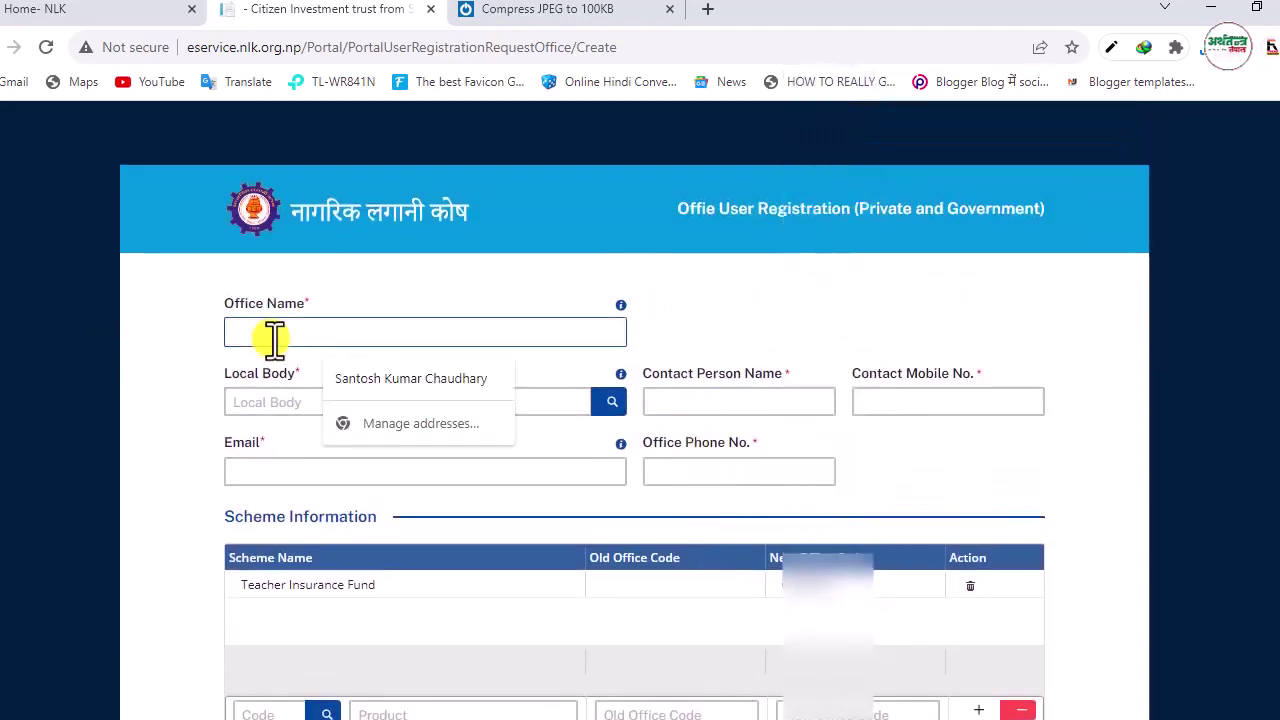
click(236, 405)
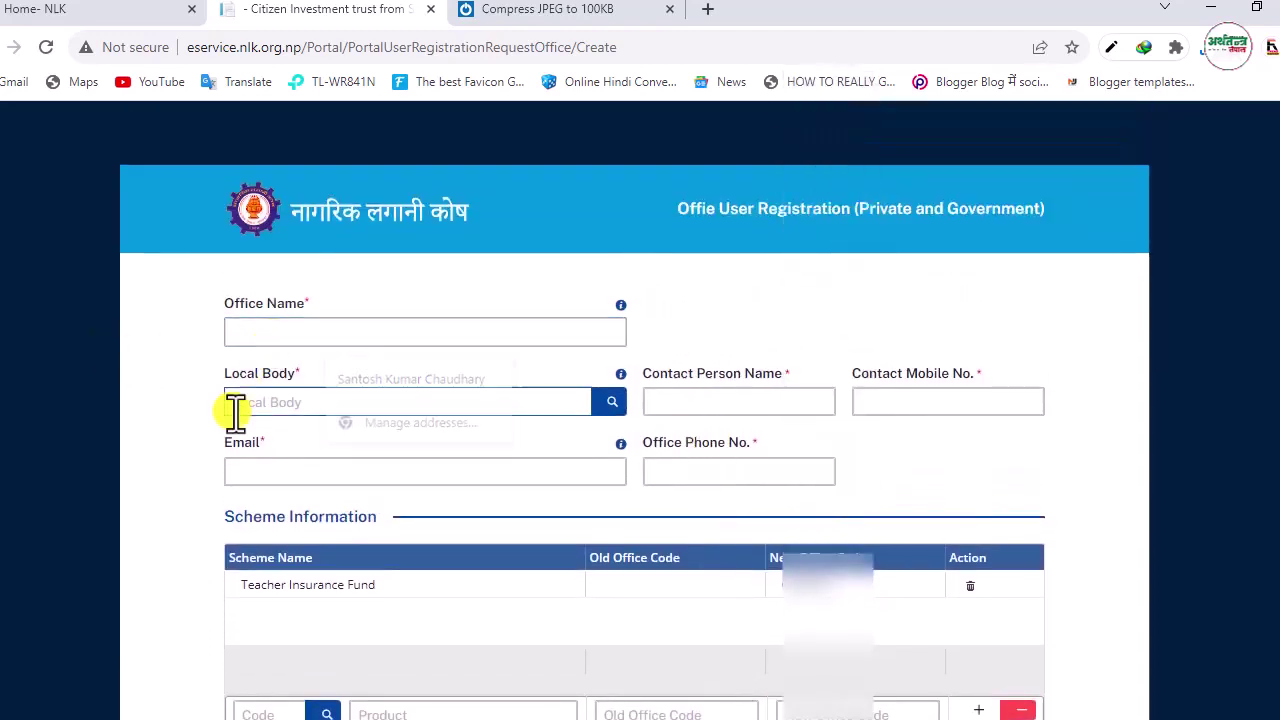
click(608, 403)
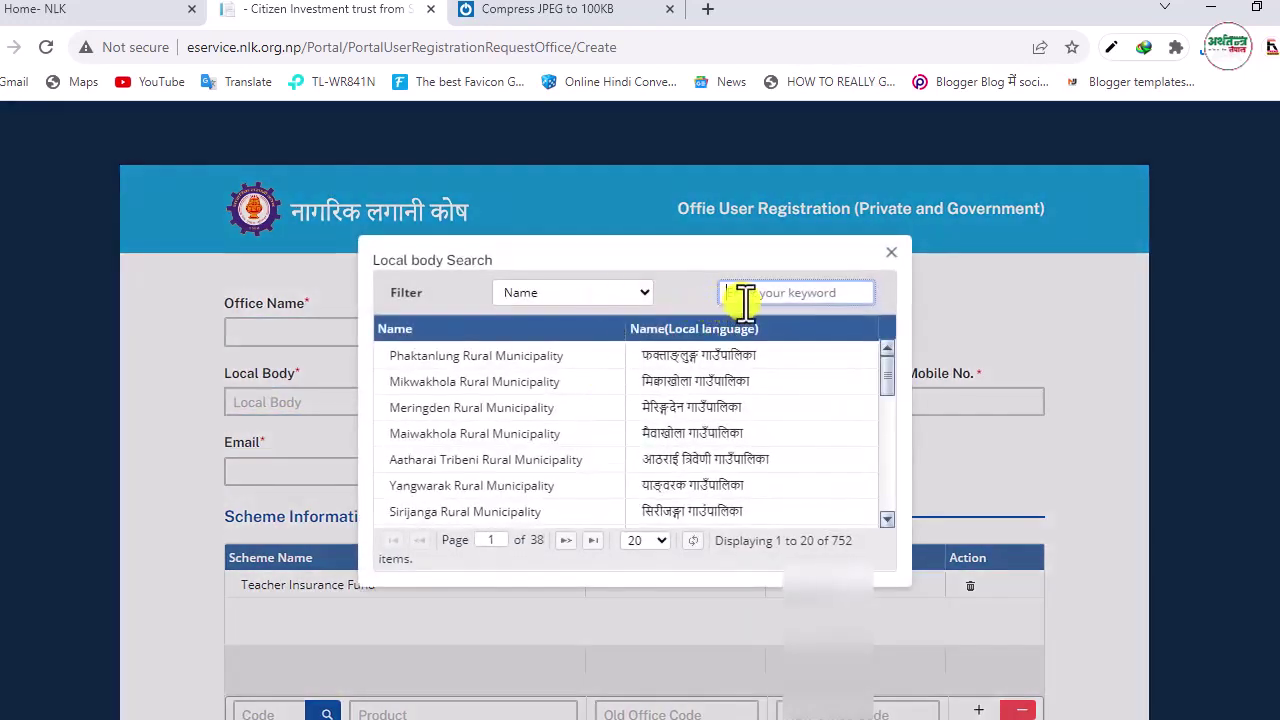
key(Escape)
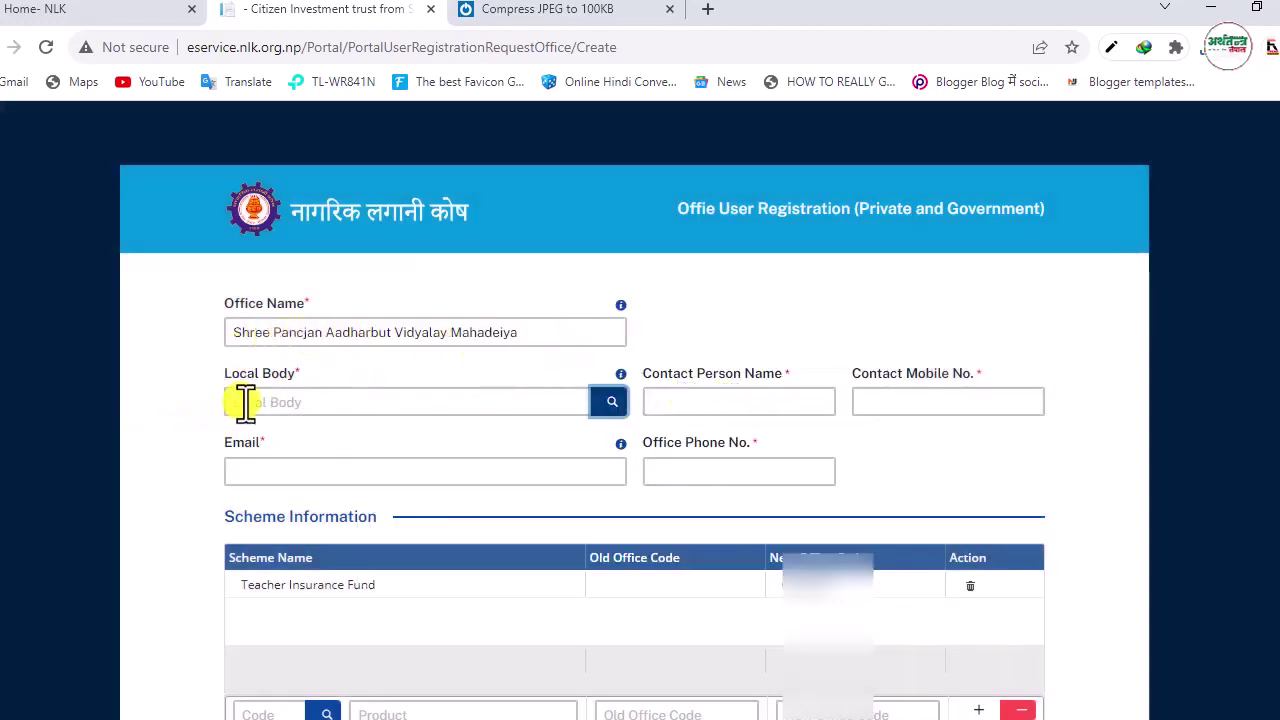
Open the Local Body search and set its list to 100 entries per page.
click(608, 402)
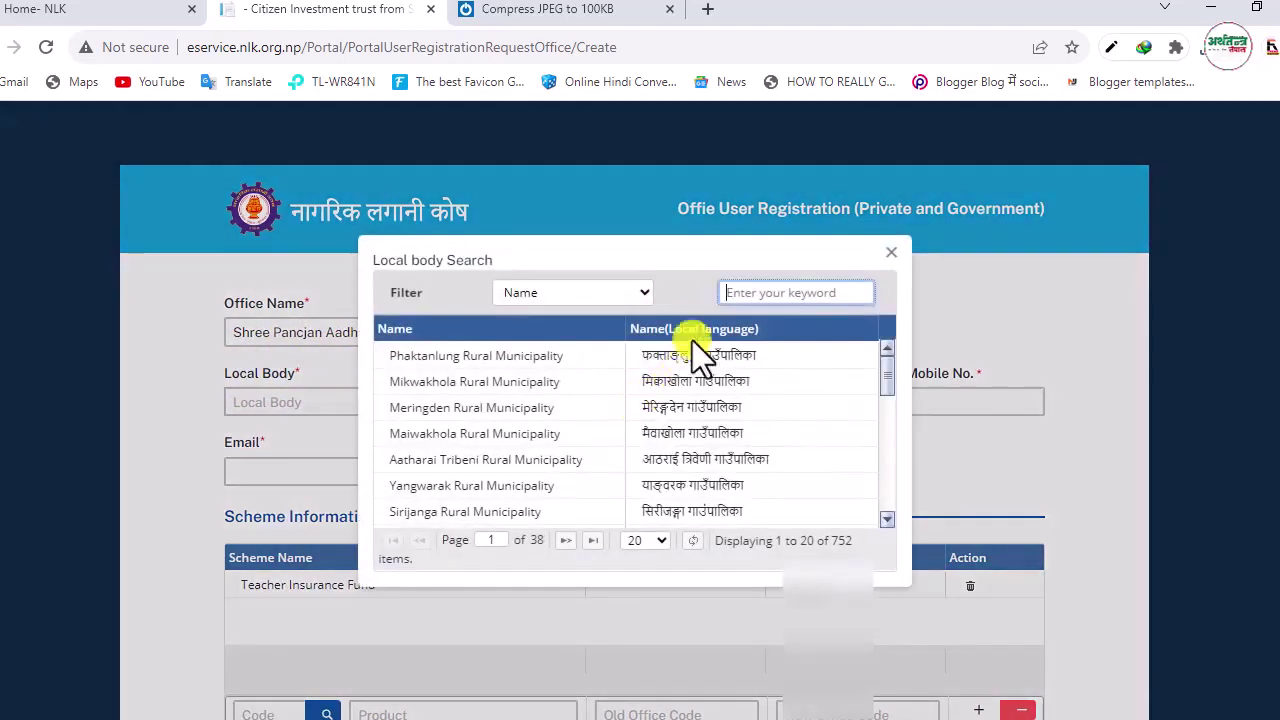
scroll(695, 321, down, 3)
scroll(695, 321, up, 3)
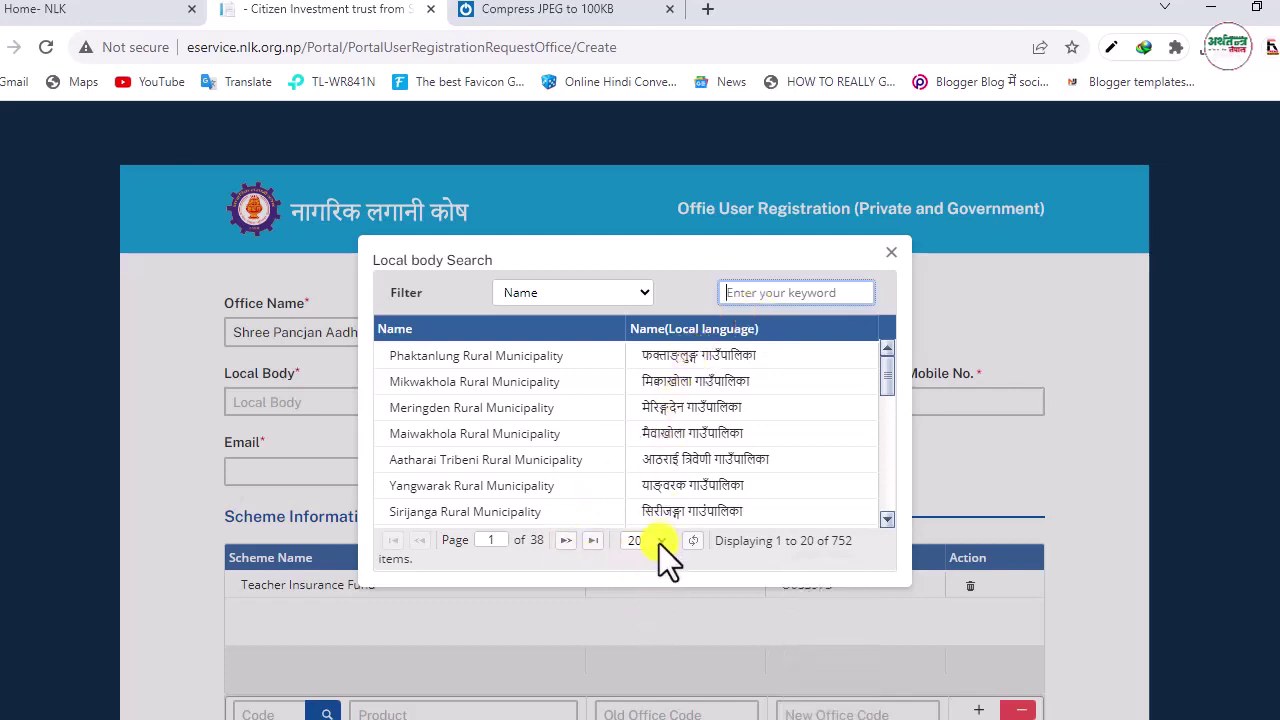
drag(884, 373, 888, 495)
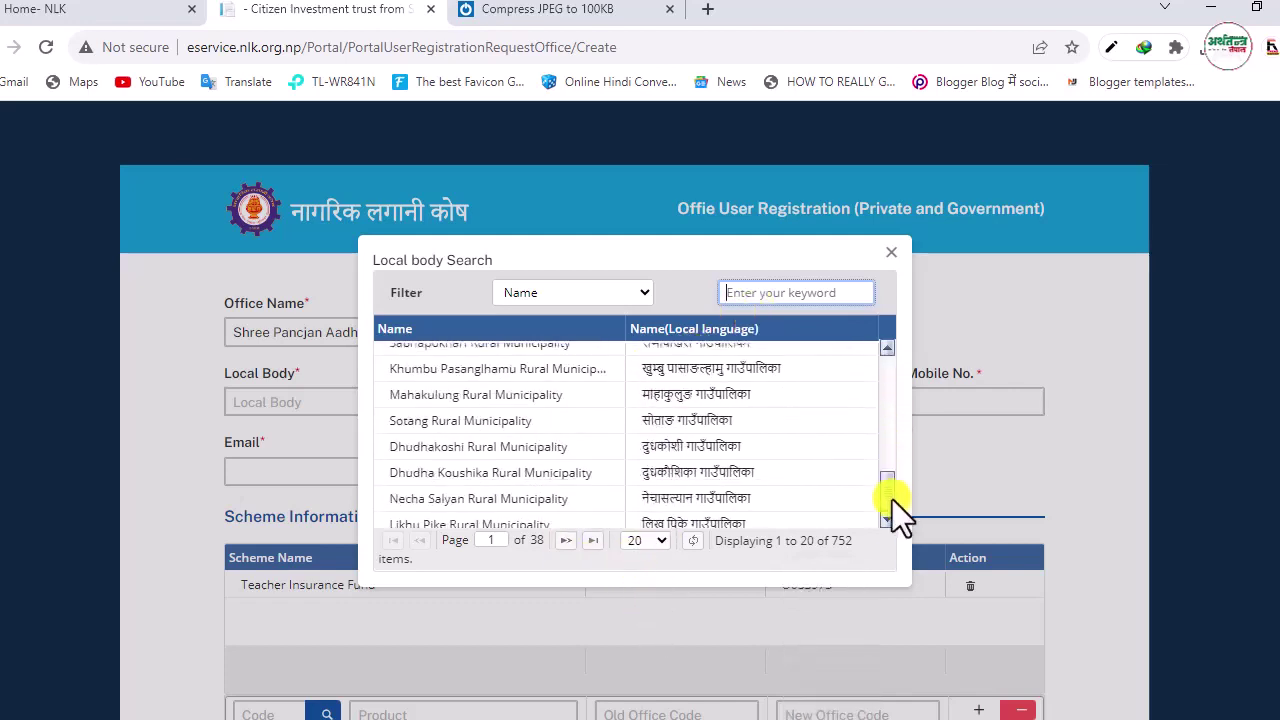
click(660, 541)
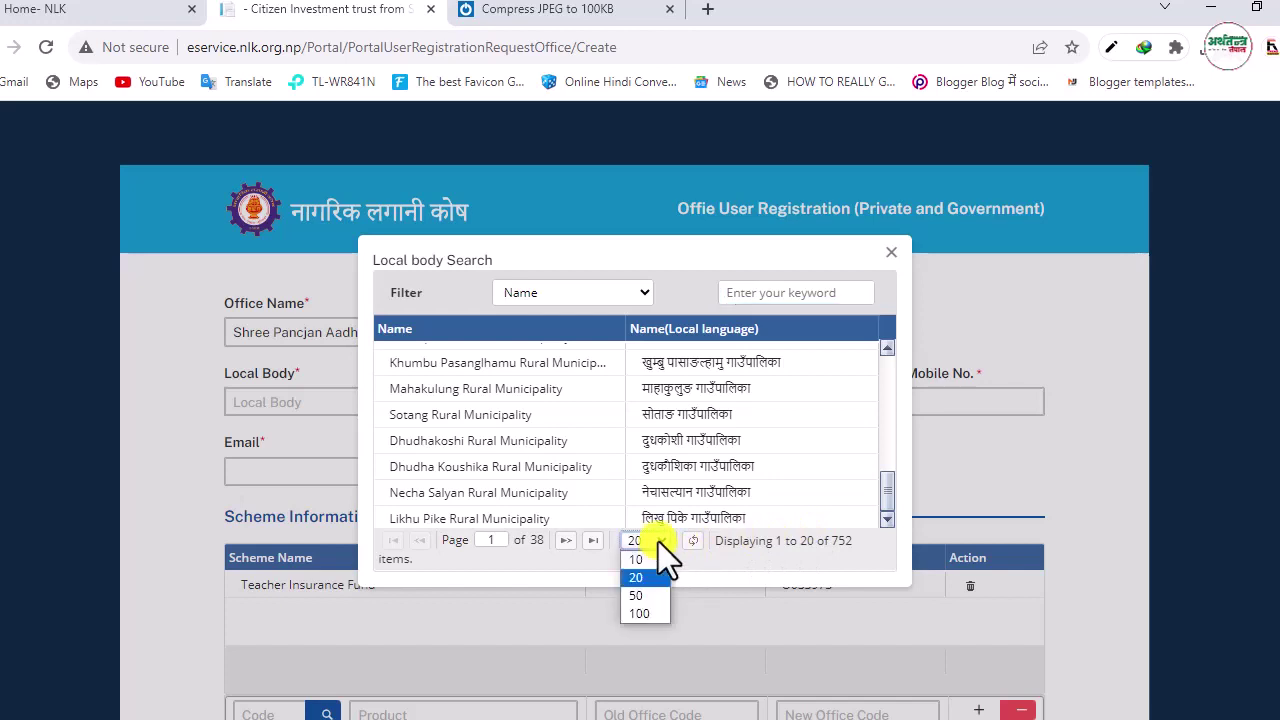
click(652, 610)
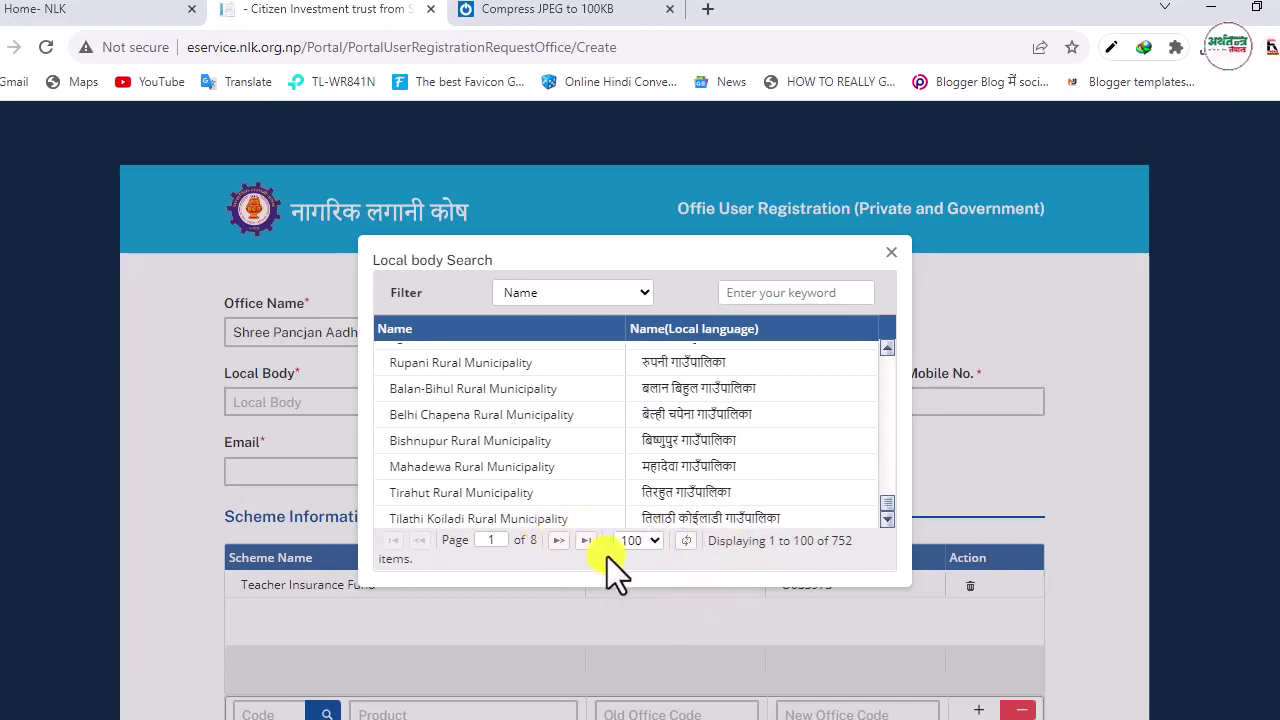